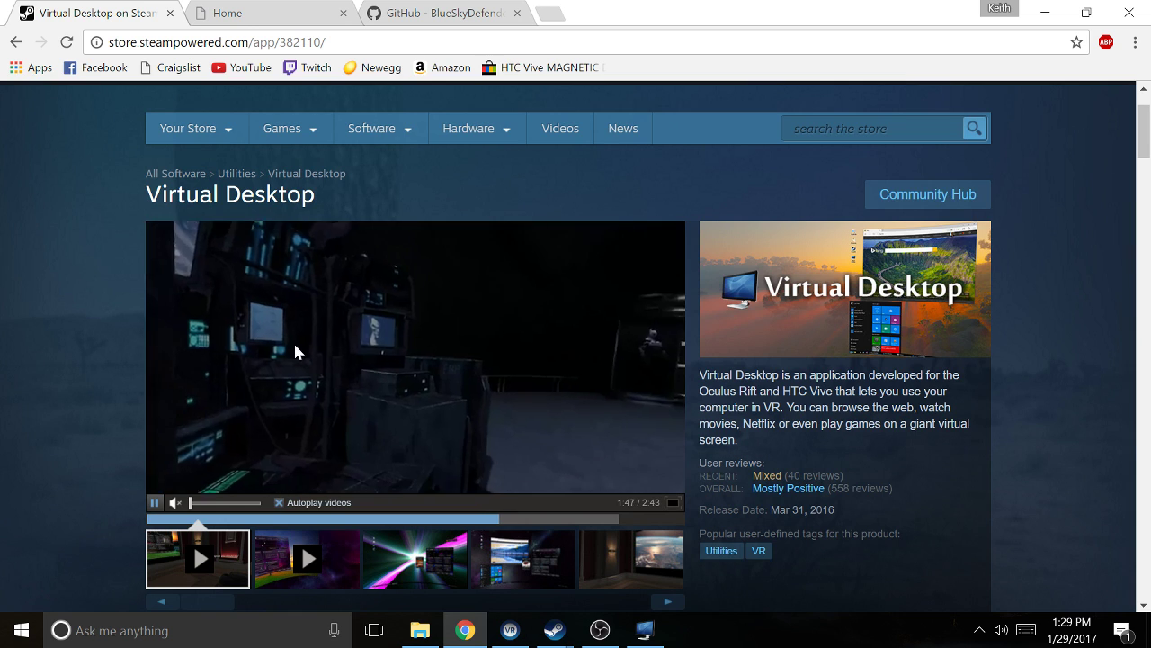
# Step: Review the Virtual Desktop store page on Steam and the ReShade home page
pyautogui.scroll(-4, 297, 351)
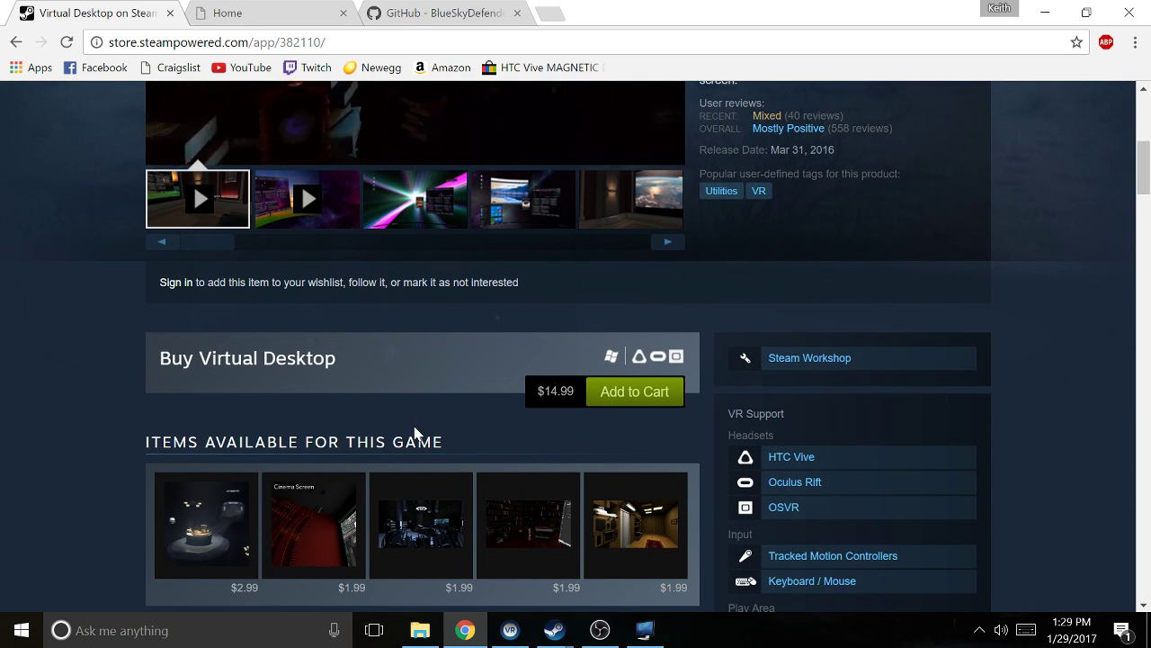
pyautogui.scroll(3, 387, 432)
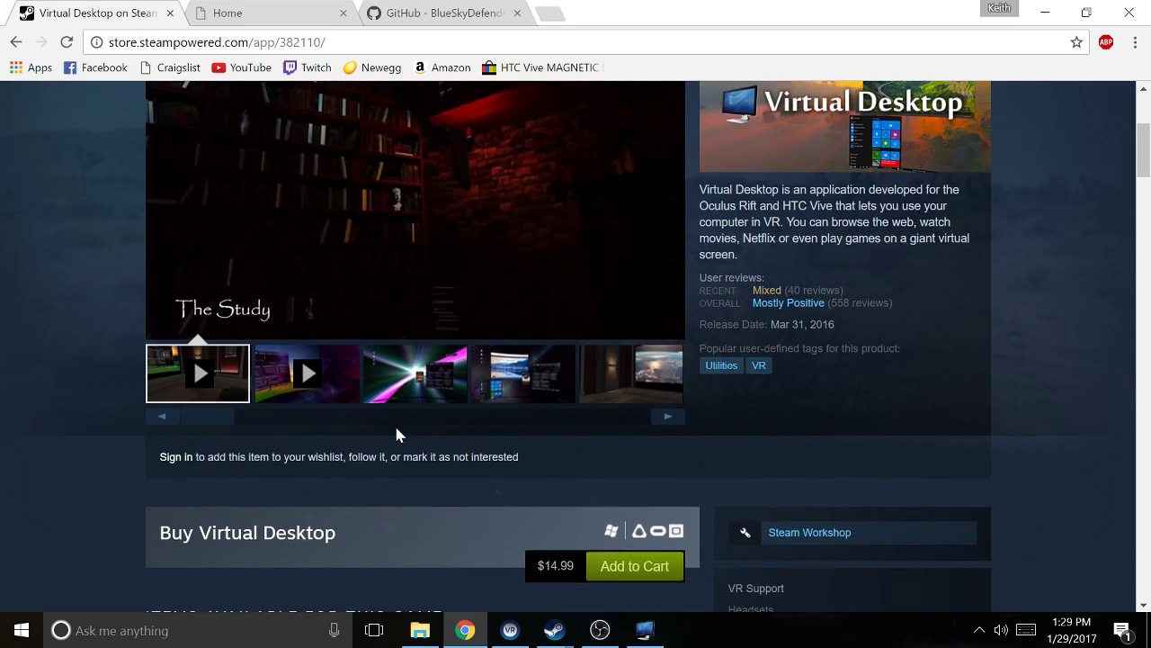
pyautogui.scroll(-2, 394, 433)
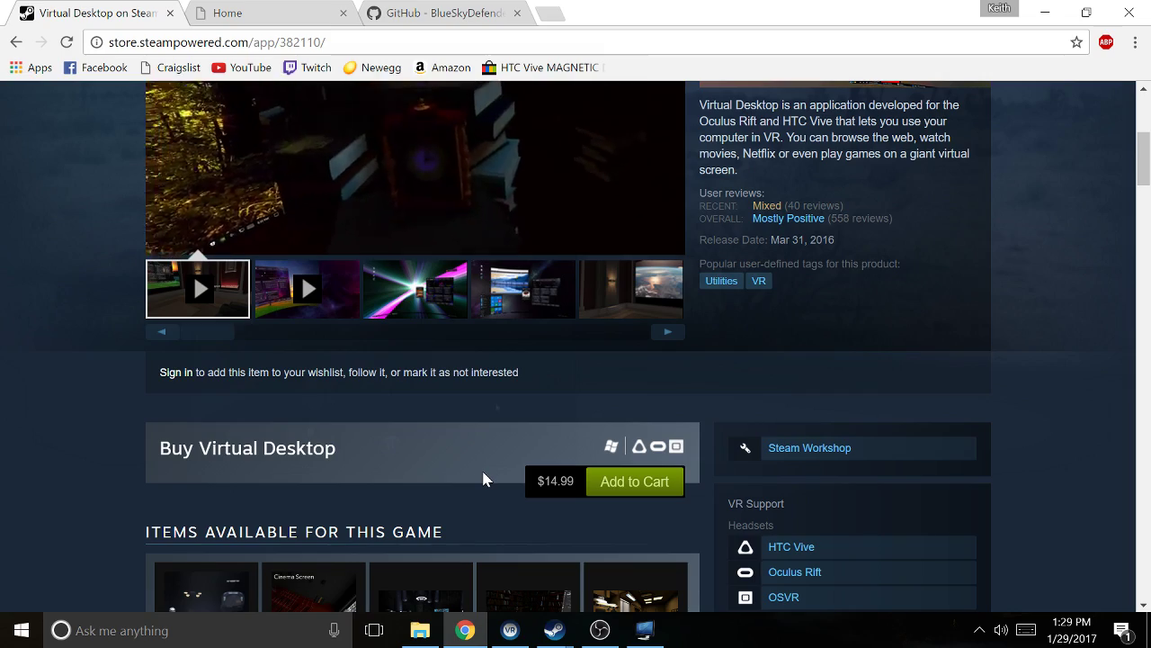
pyautogui.scroll(3, 484, 478)
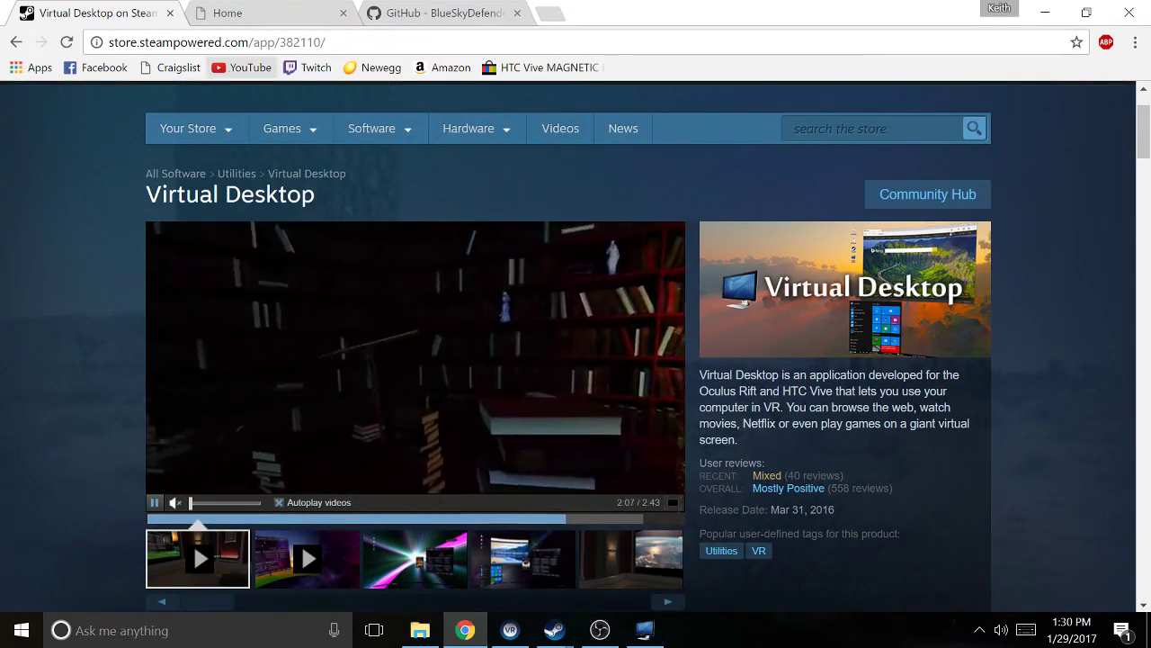
pyautogui.click(231, 16)
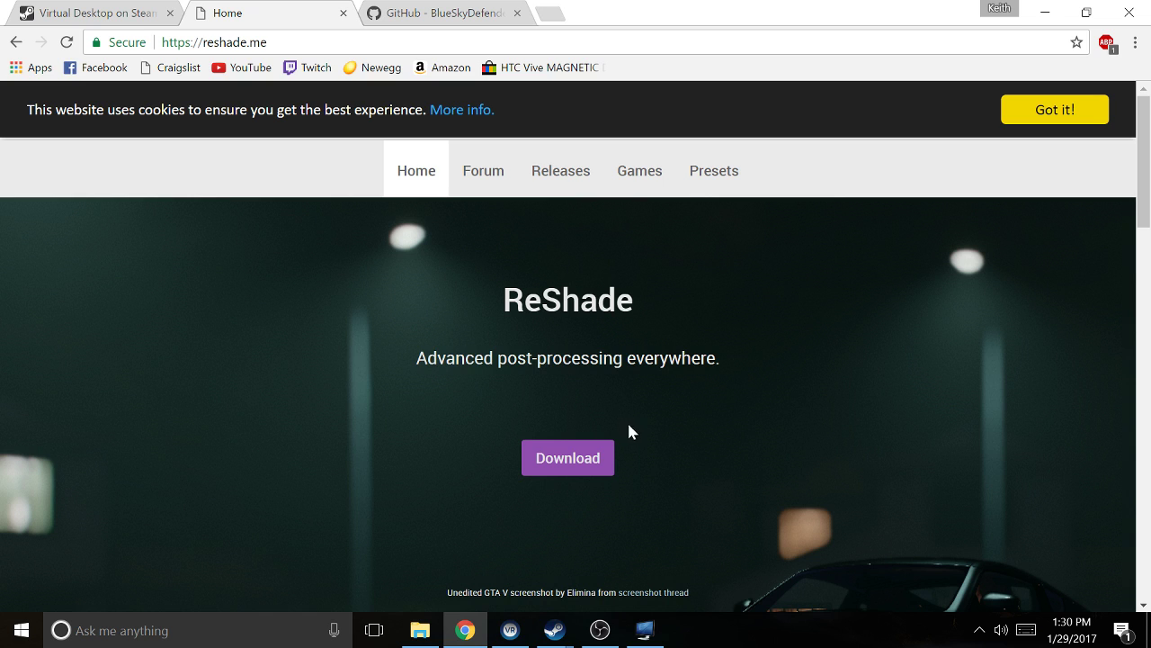
pyautogui.scroll(-1, 630, 431)
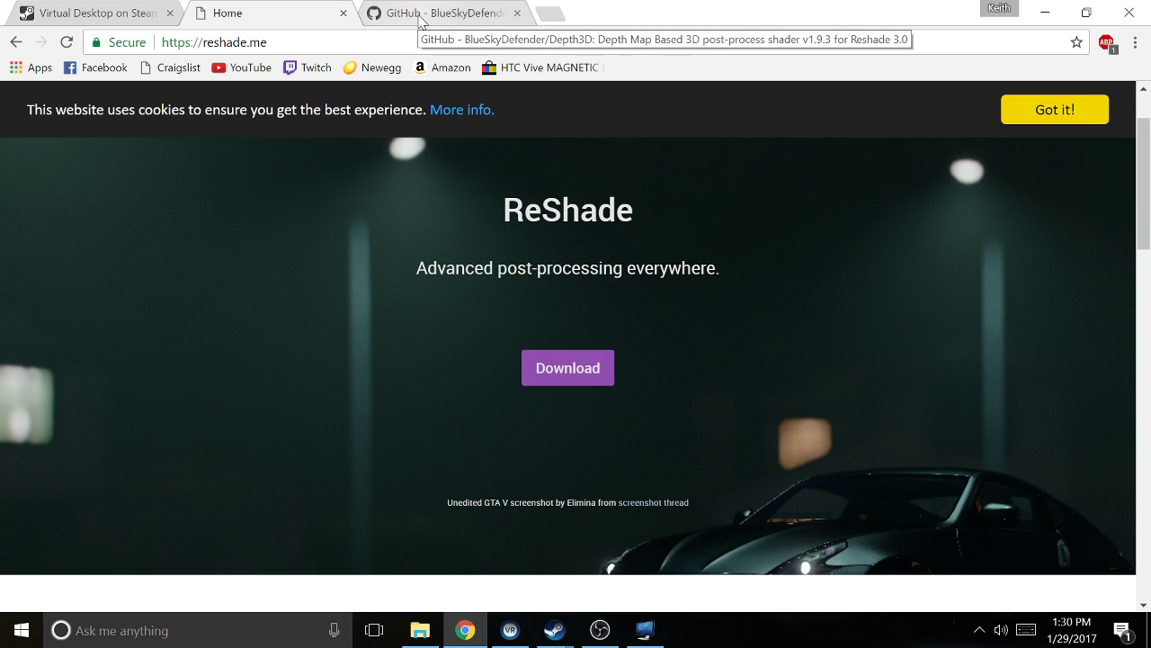
pyautogui.scroll(-2, 467, 306)
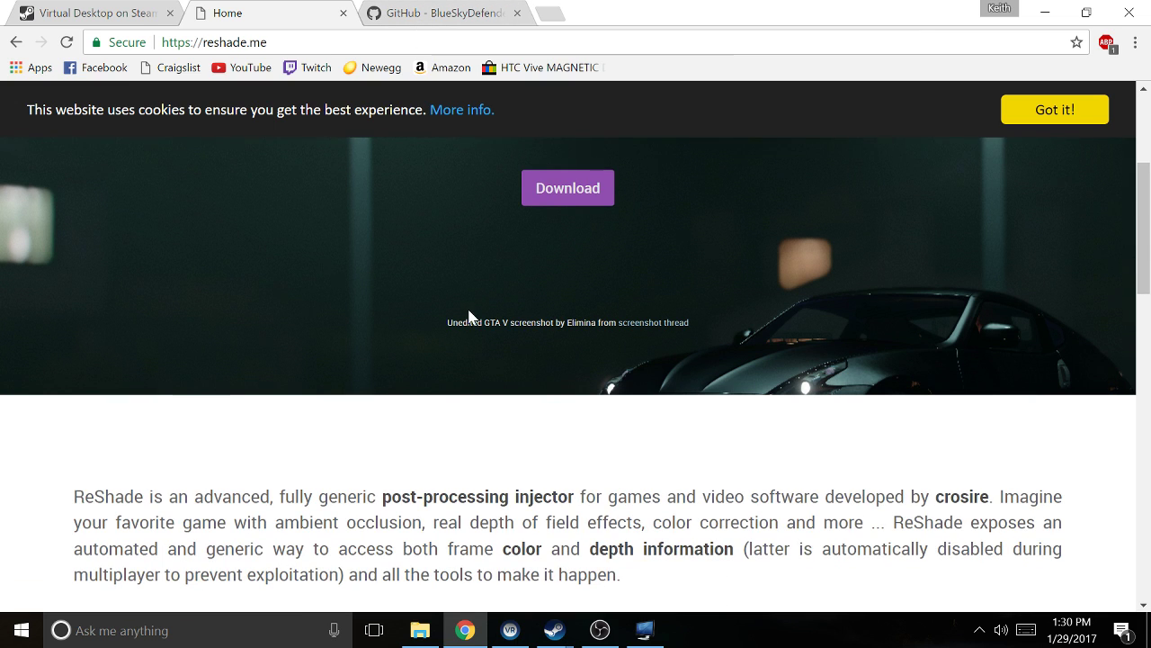
# Step: Review the Depth3D repository on GitHub, including its file list and the SuperDepth3D readme
pyautogui.click(454, 13)
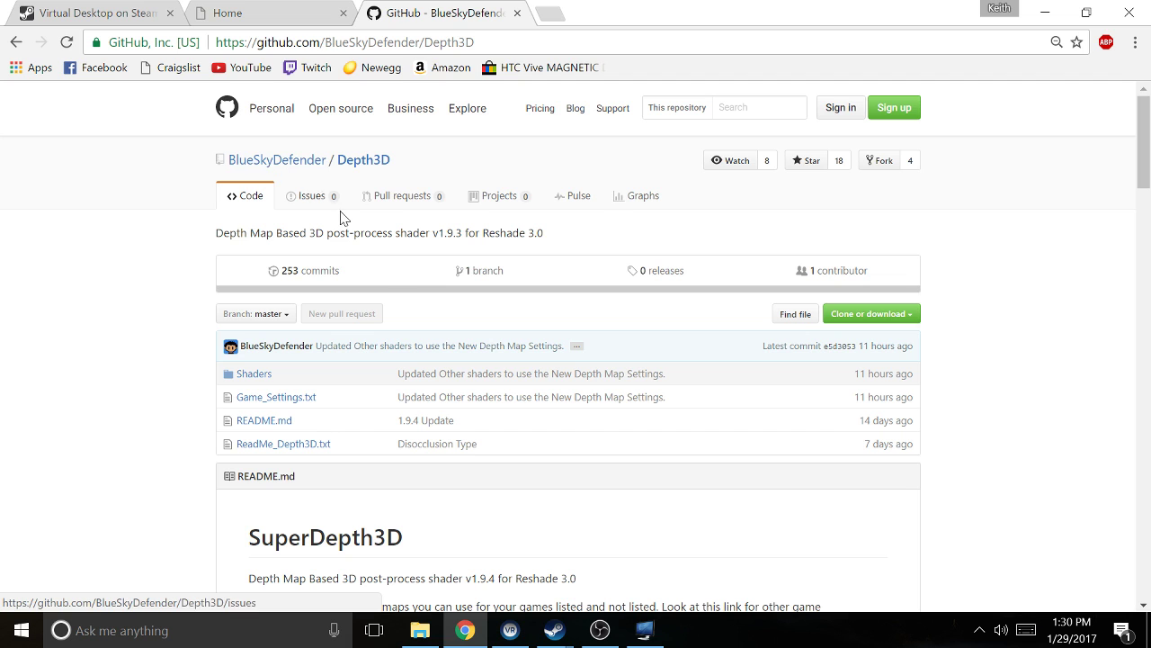
pyautogui.scroll(-1, 438, 301)
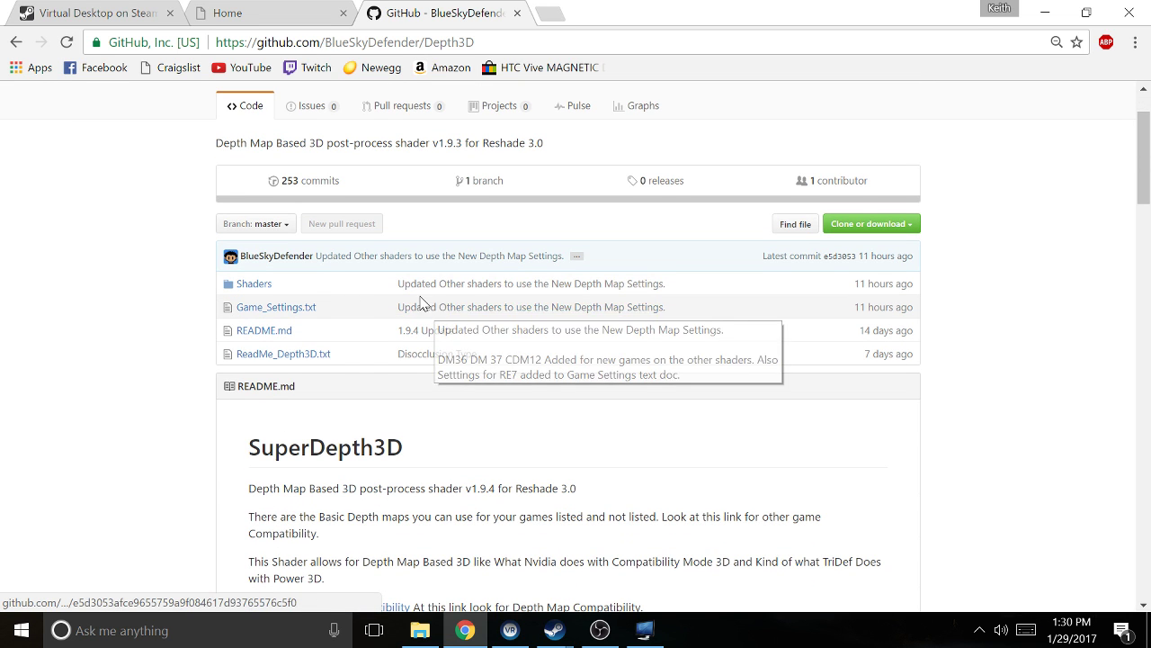
pyautogui.scroll(1, 405, 295)
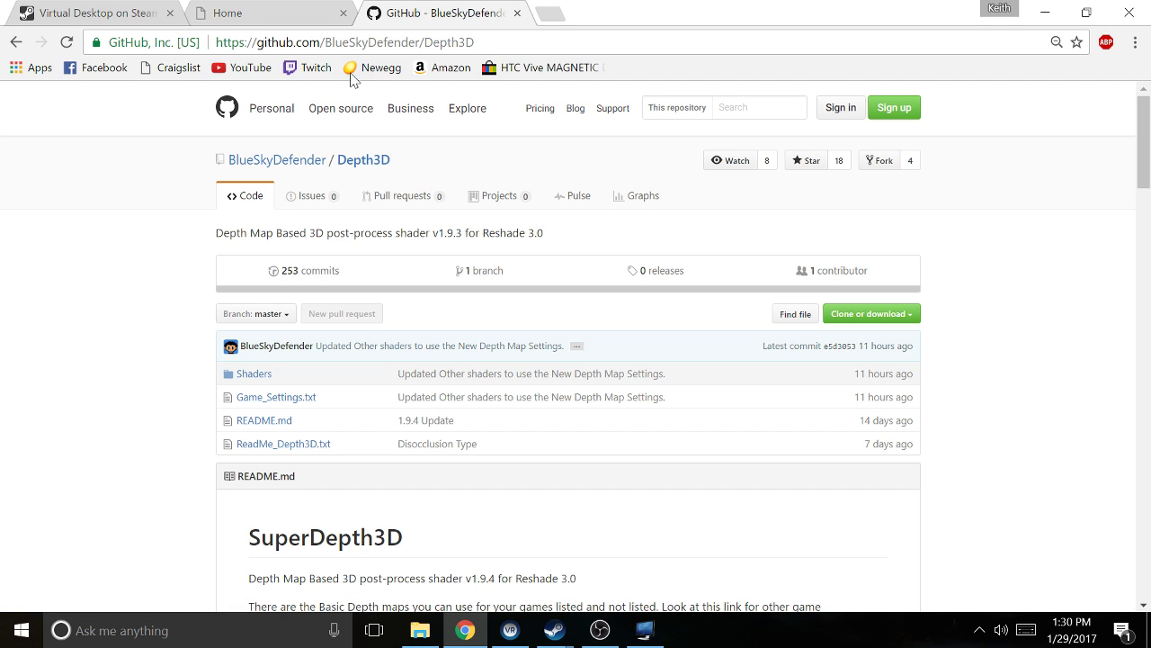
pyautogui.scroll(-4, 428, 326)
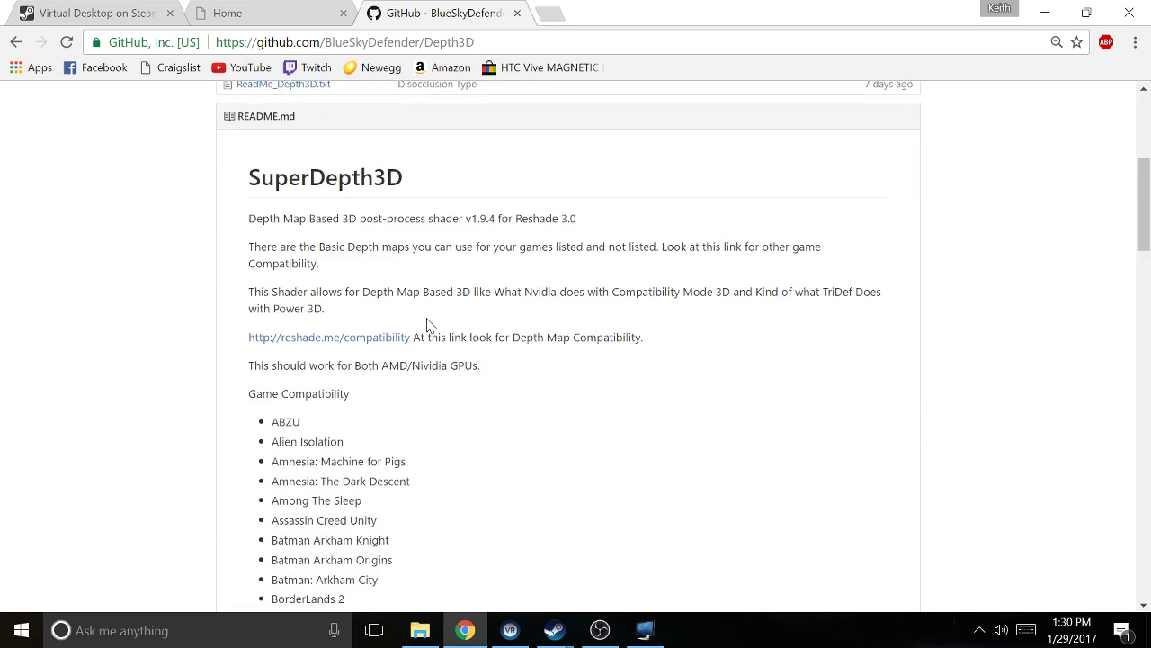
pyautogui.scroll(2, 441, 352)
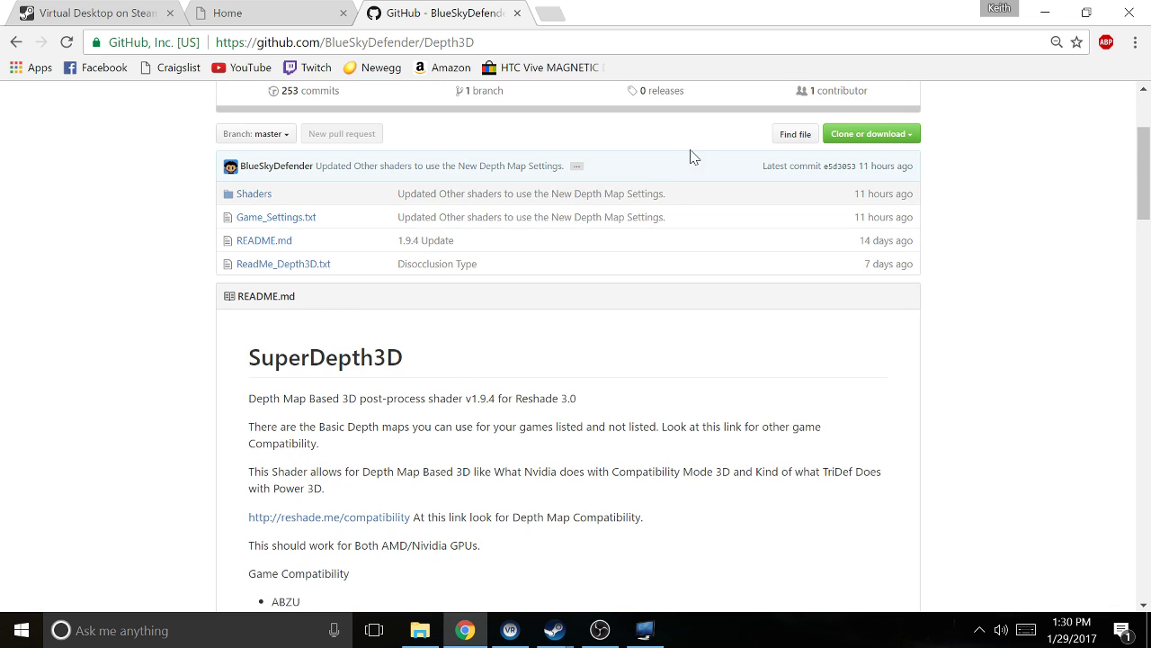
pyautogui.scroll(2, 930, 291)
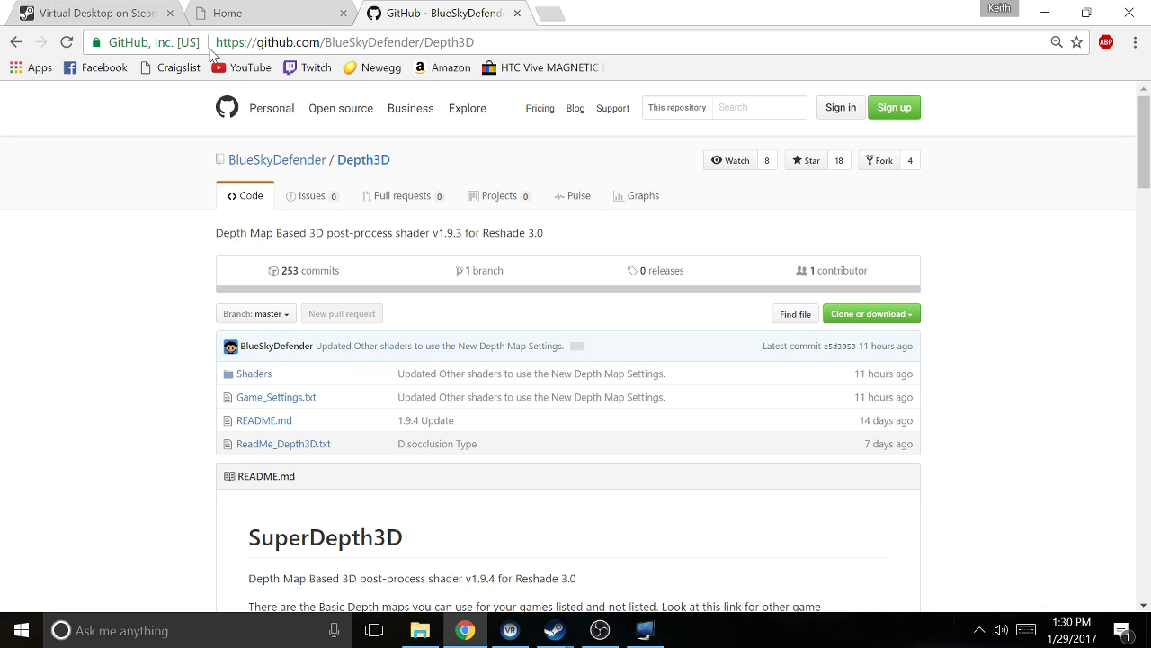
# Step: Switch to File Explorer, run ReShade_Setup_3.0.6 from Local Disk (C:), and open its game selection
pyautogui.click(419, 632)
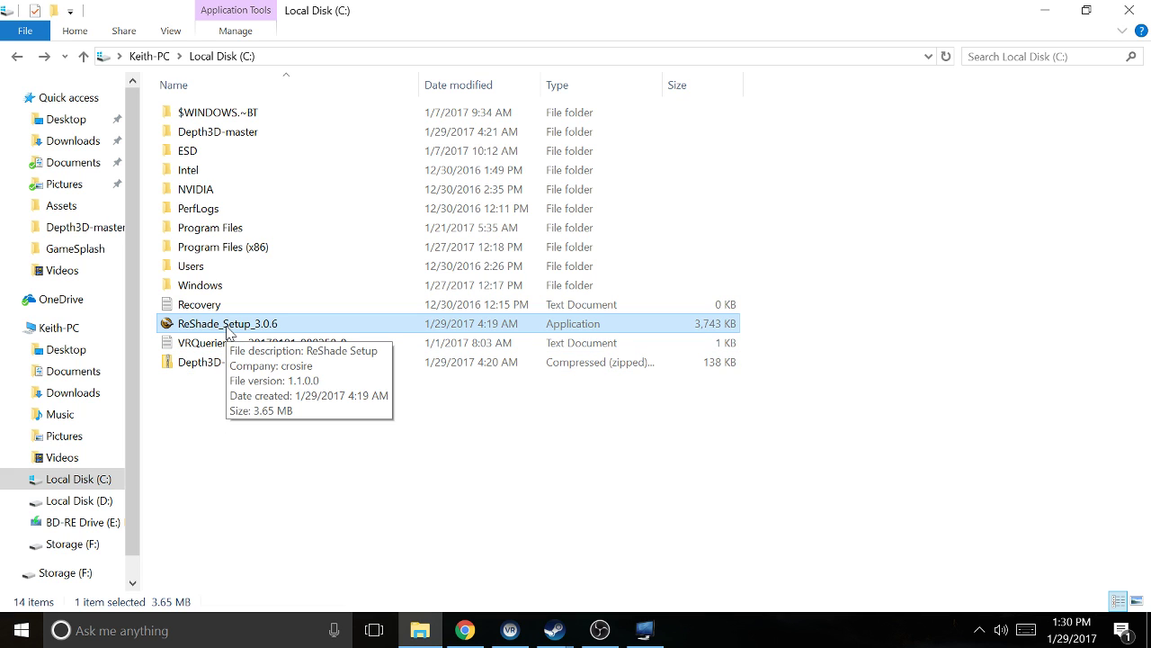
pyautogui.doubleClick(227, 328)
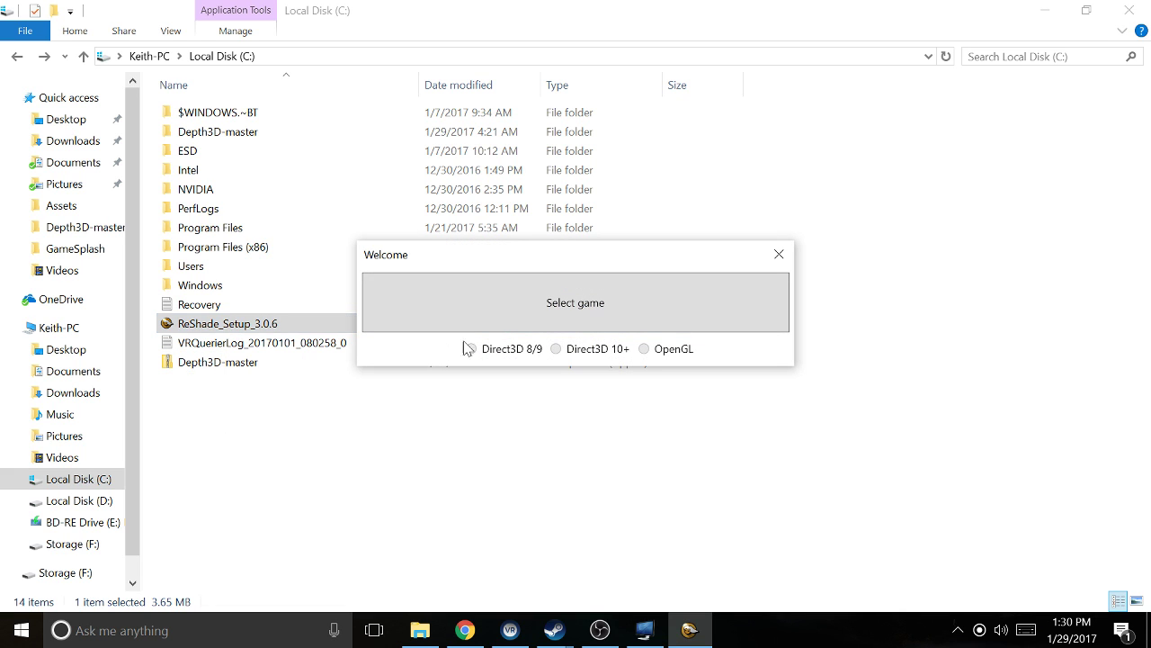
pyautogui.click(558, 321)
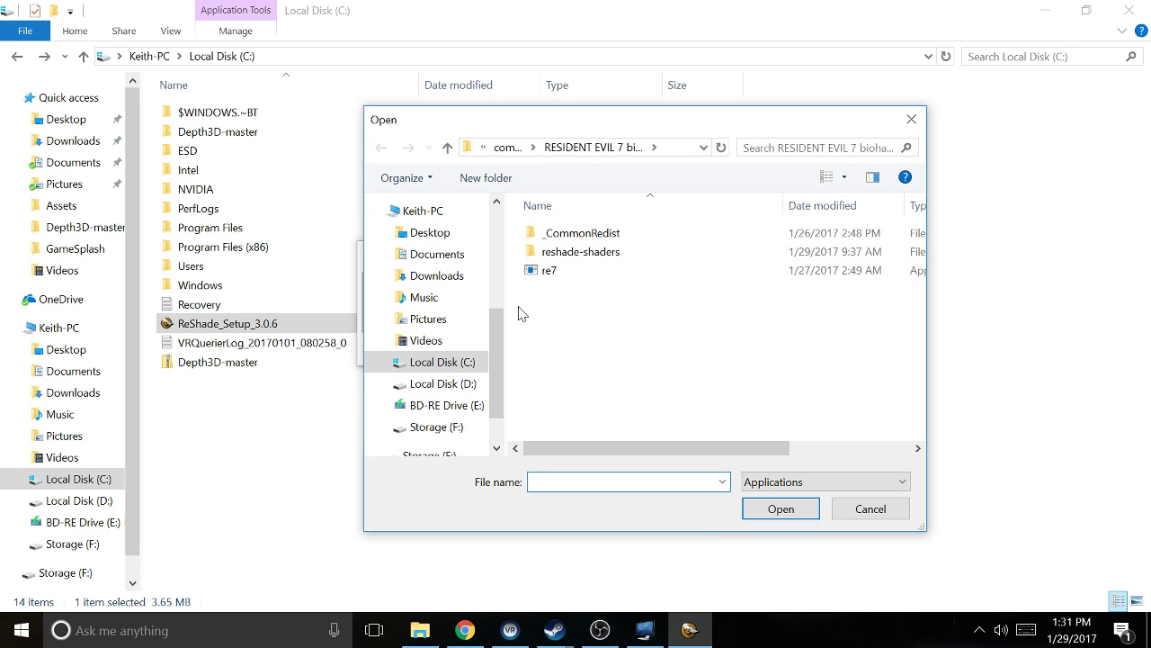
# Step: Select re7 in C:\Program Files (x86)\Steam\steamapps\common\RESIDENT EVIL 7 biohazard as the game to install ReShade to
pyautogui.click(430, 384)
pyautogui.click(431, 368)
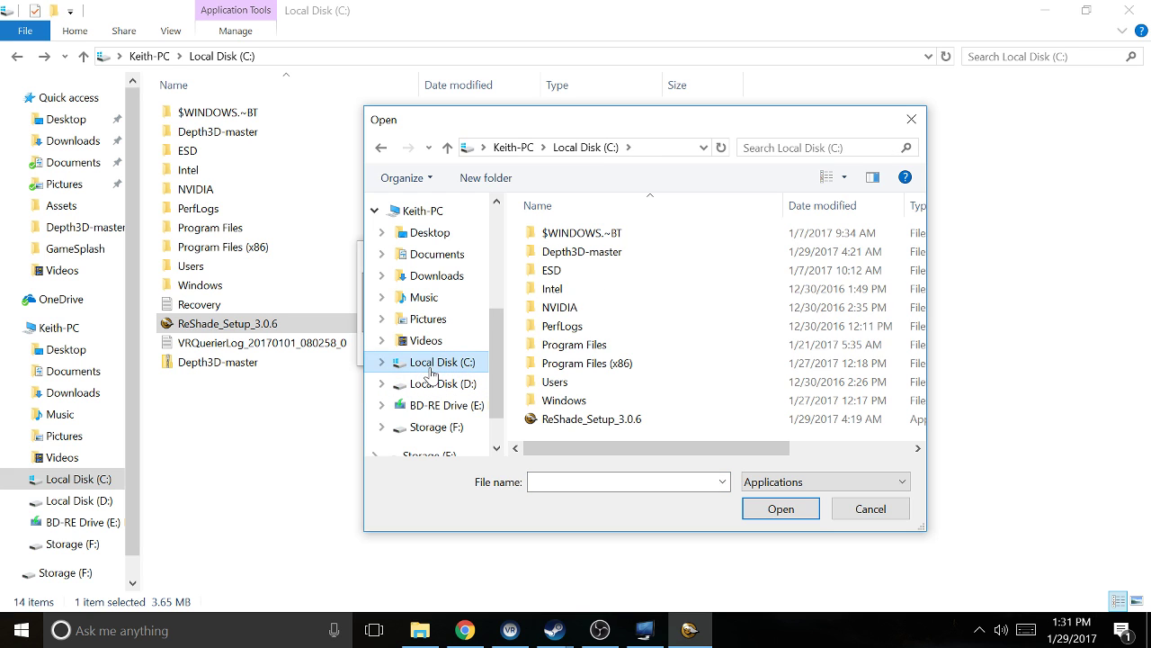
pyautogui.doubleClick(590, 364)
pyautogui.scroll(-2, 585, 346)
pyautogui.doubleClick(558, 338)
pyautogui.scroll(-5, 603, 324)
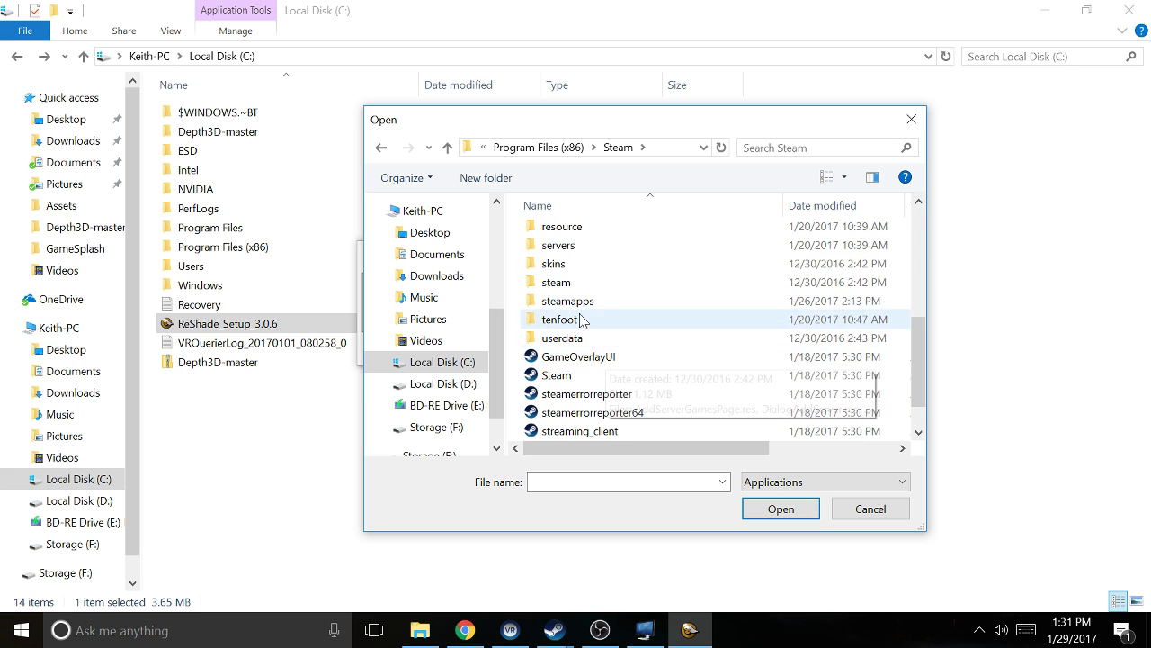
pyautogui.doubleClick(572, 302)
pyautogui.doubleClick(561, 237)
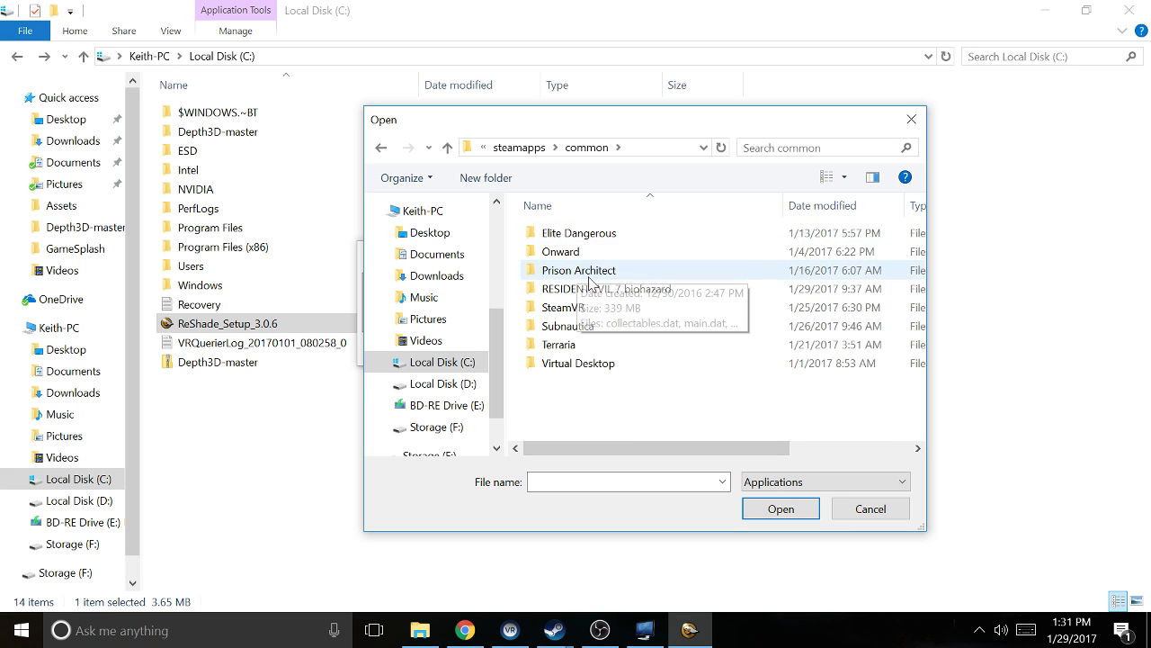
pyautogui.doubleClick(576, 288)
pyautogui.doubleClick(550, 271)
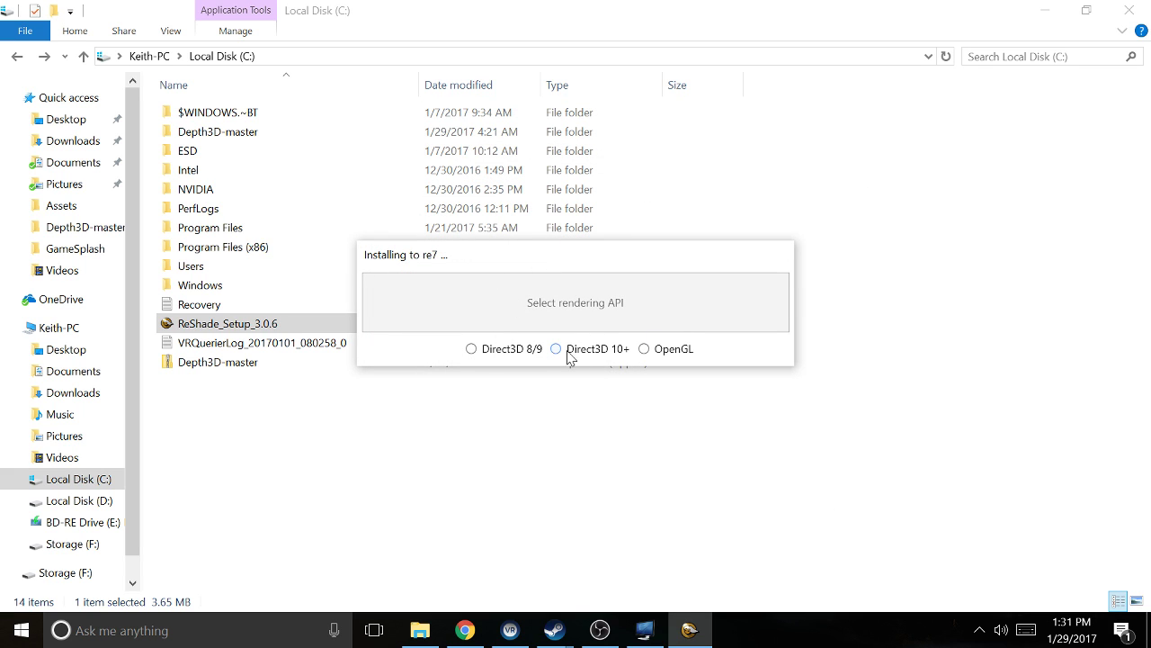
# Step: Choose Direct3D 10+ as the rendering API, decline overwriting the existing installation, and close the setup
pyautogui.click(556, 349)
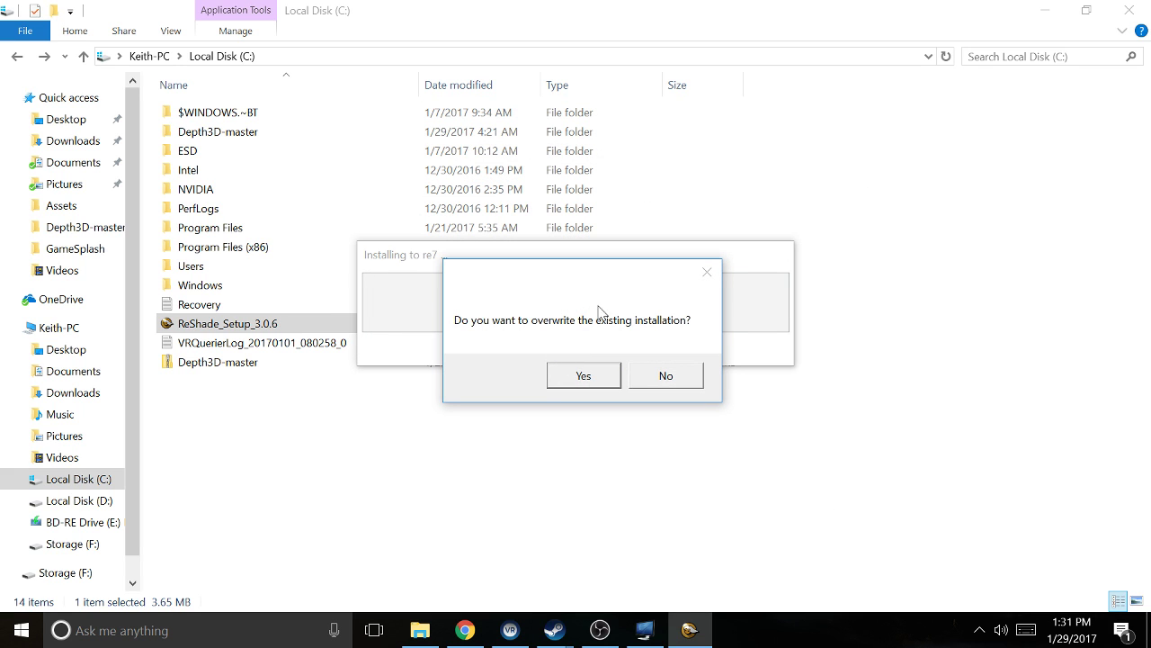
pyautogui.moveTo(564, 286); pyautogui.dragTo(554, 347)
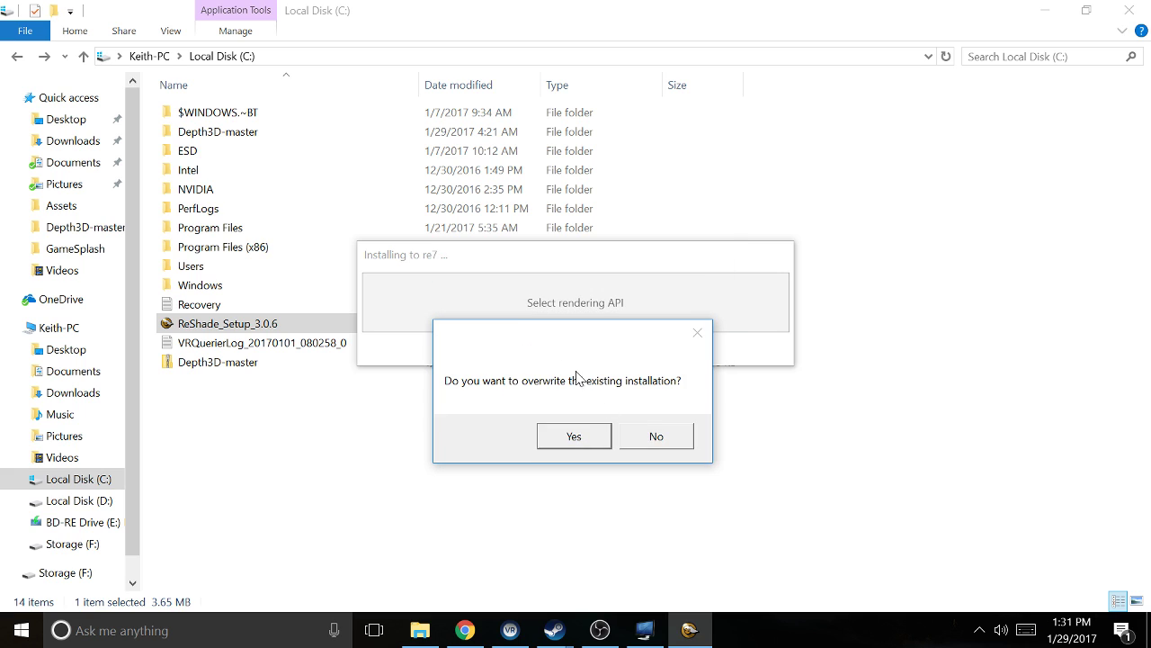
pyautogui.click(657, 444)
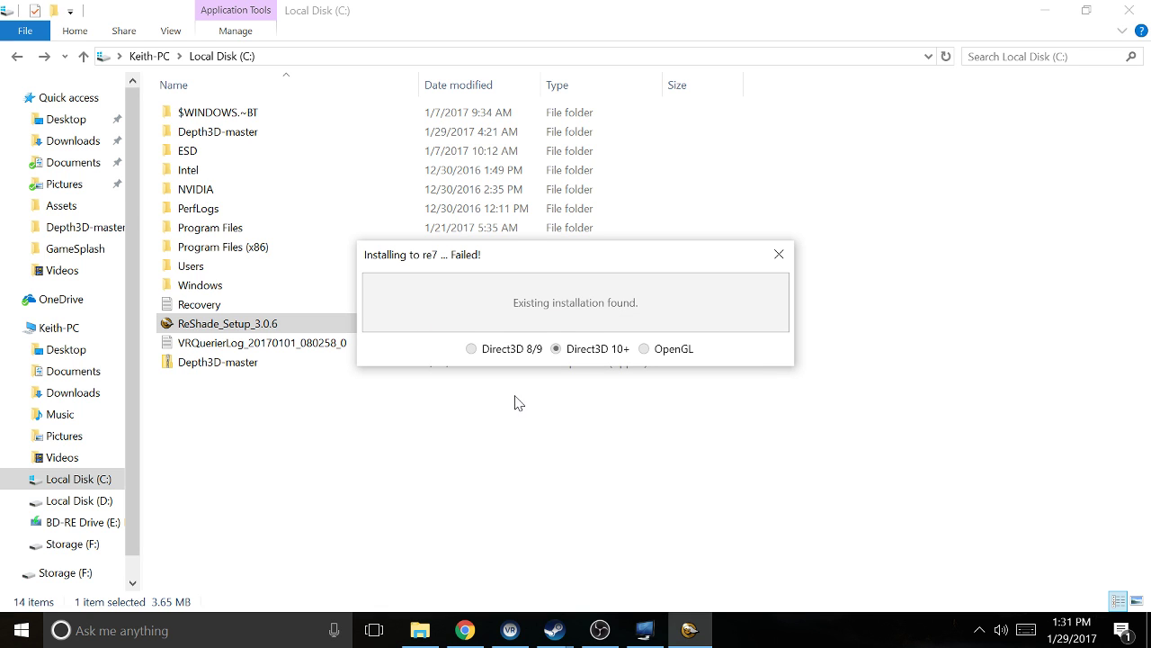
pyautogui.click(778, 254)
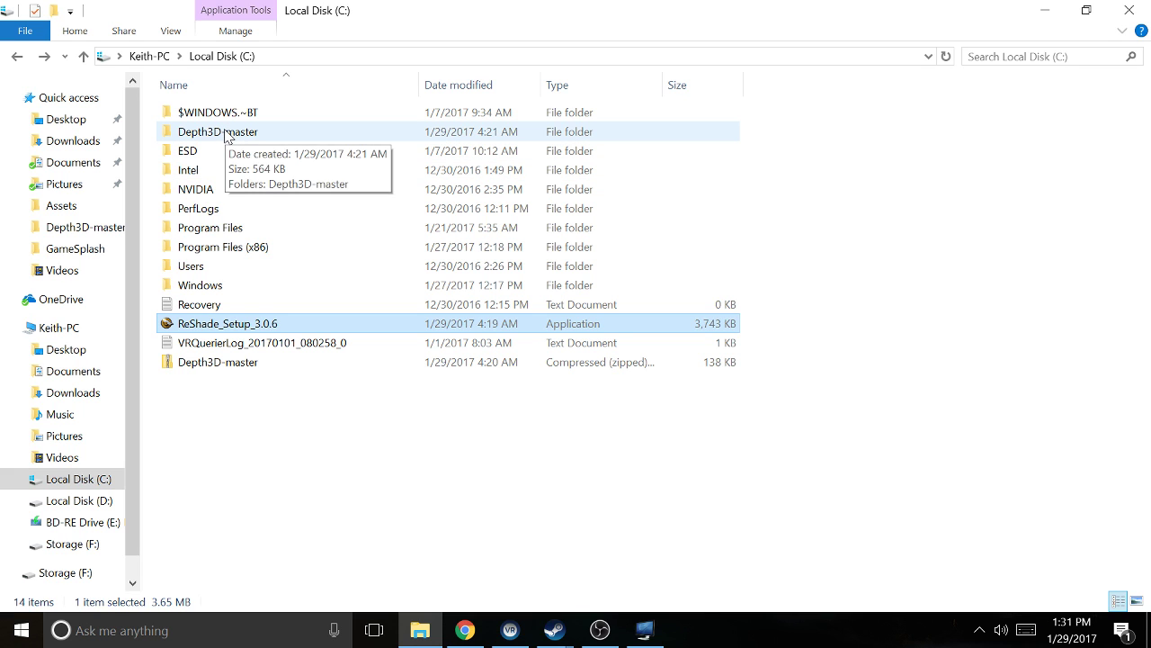
# Step: Run ReShade_Setup_3.0.6 again for re7 with Direct3D 10+, overwriting the existing installation
pyautogui.doubleClick(243, 324)
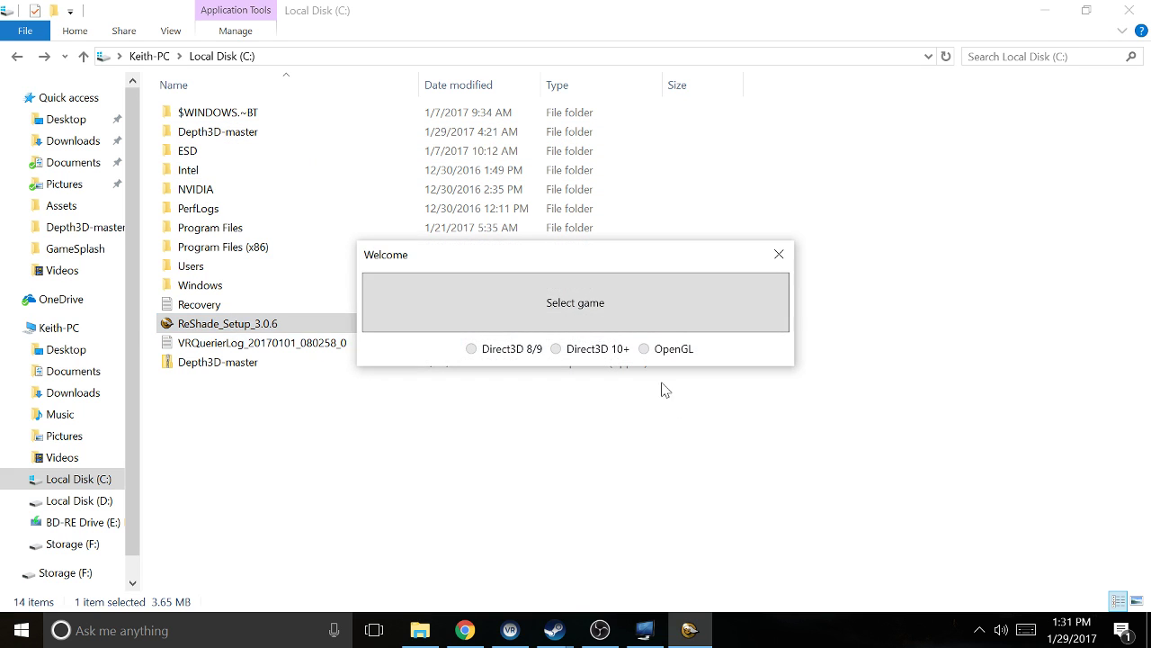
pyautogui.click(555, 330)
pyautogui.doubleClick(540, 270)
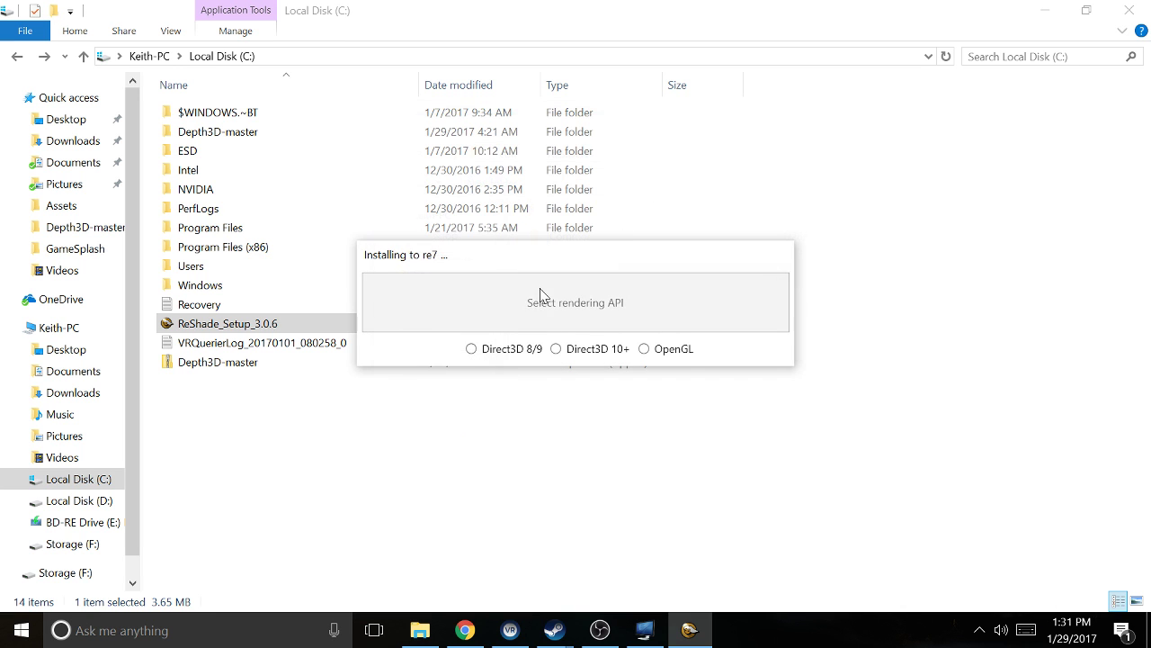
pyautogui.click(563, 347)
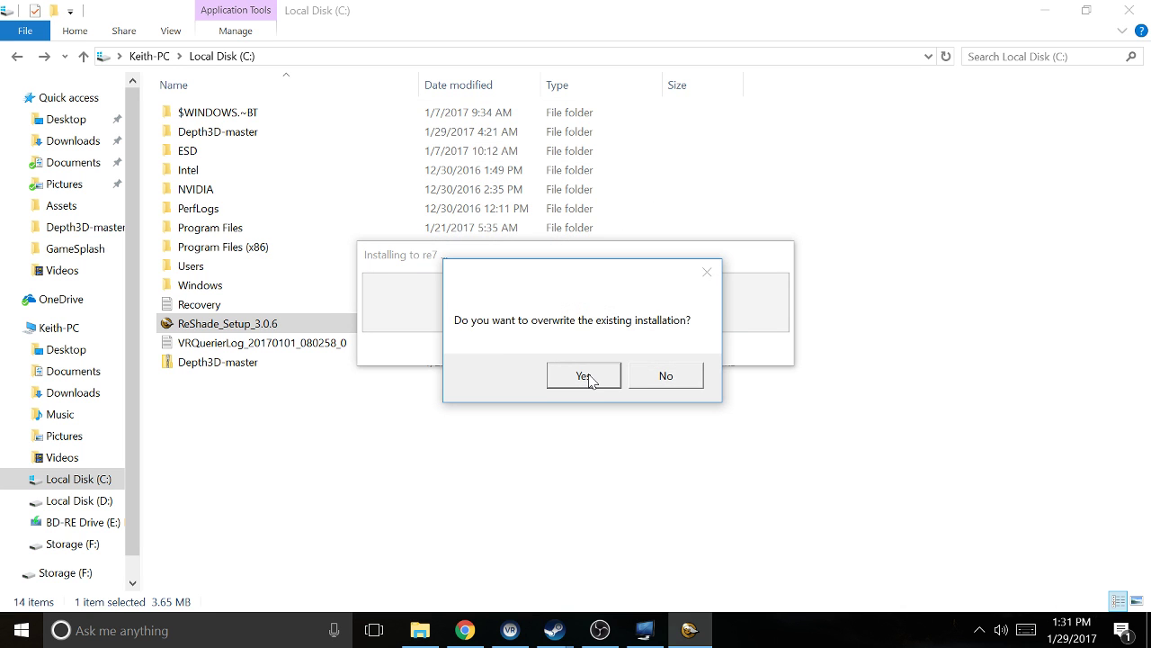
pyautogui.click(584, 376)
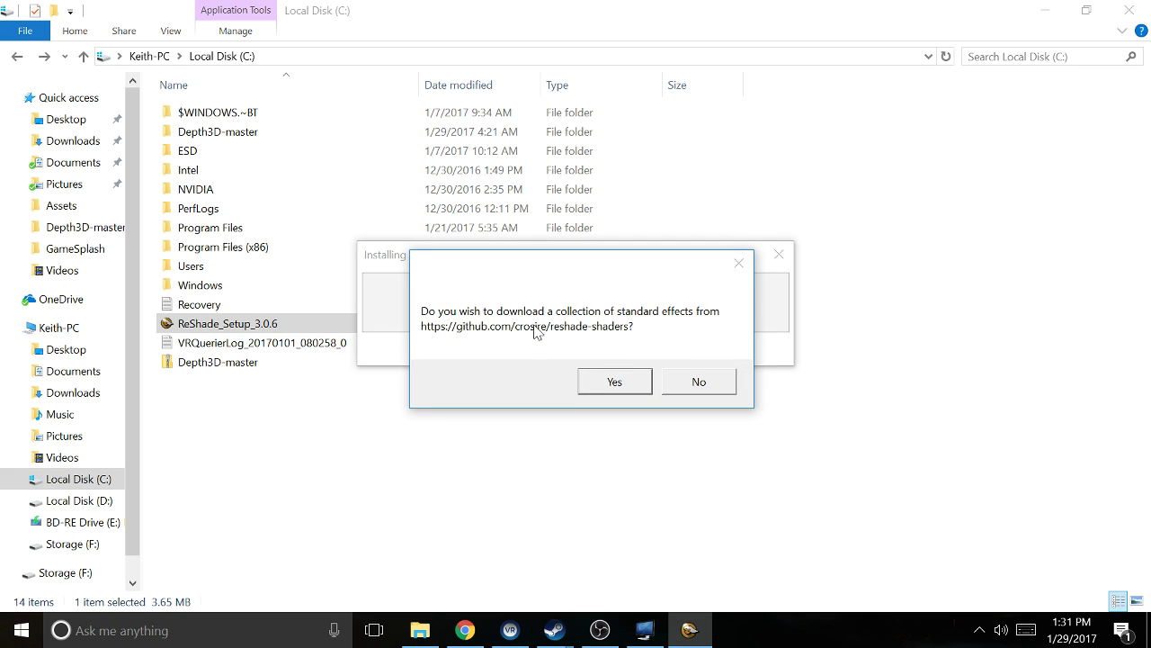
# Step: Accept the standard effects download, deselect every effect file, and finish and close the ReShade setup
pyautogui.click(616, 383)
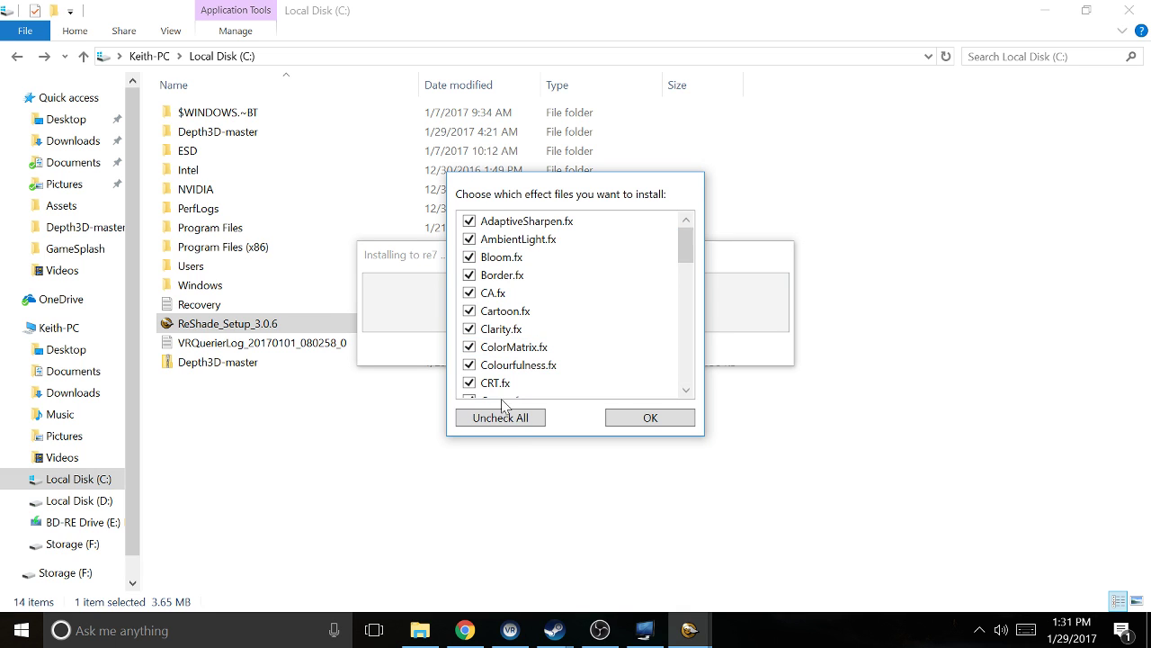
pyautogui.click(500, 417)
pyautogui.scroll(-10, 496, 316)
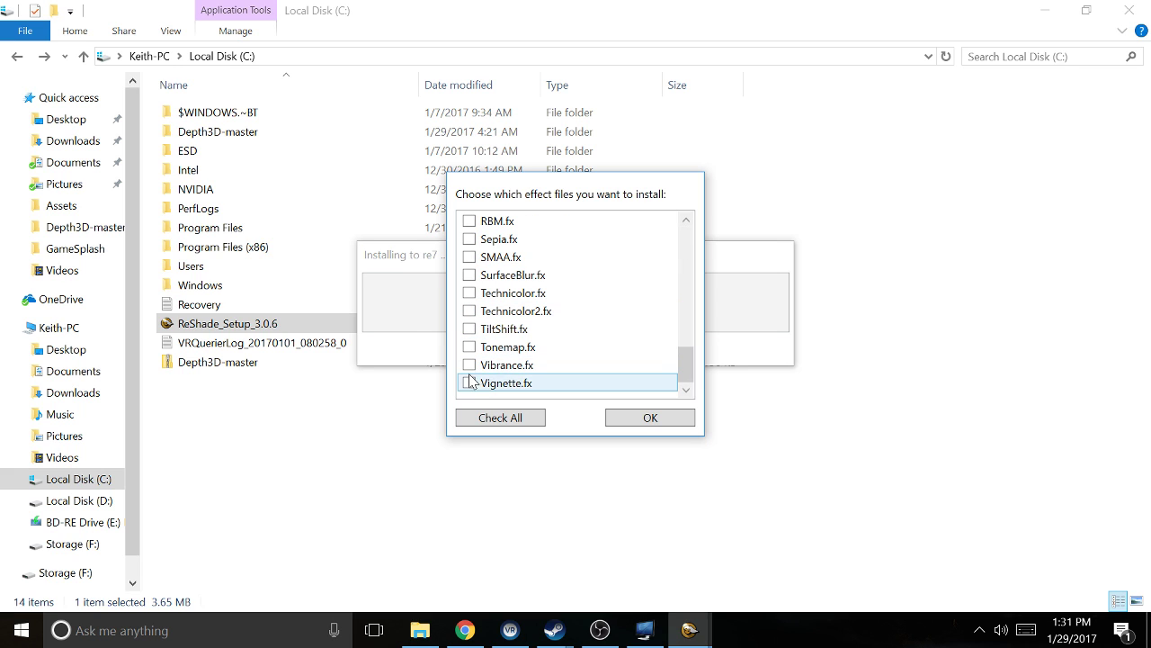
pyautogui.click(629, 426)
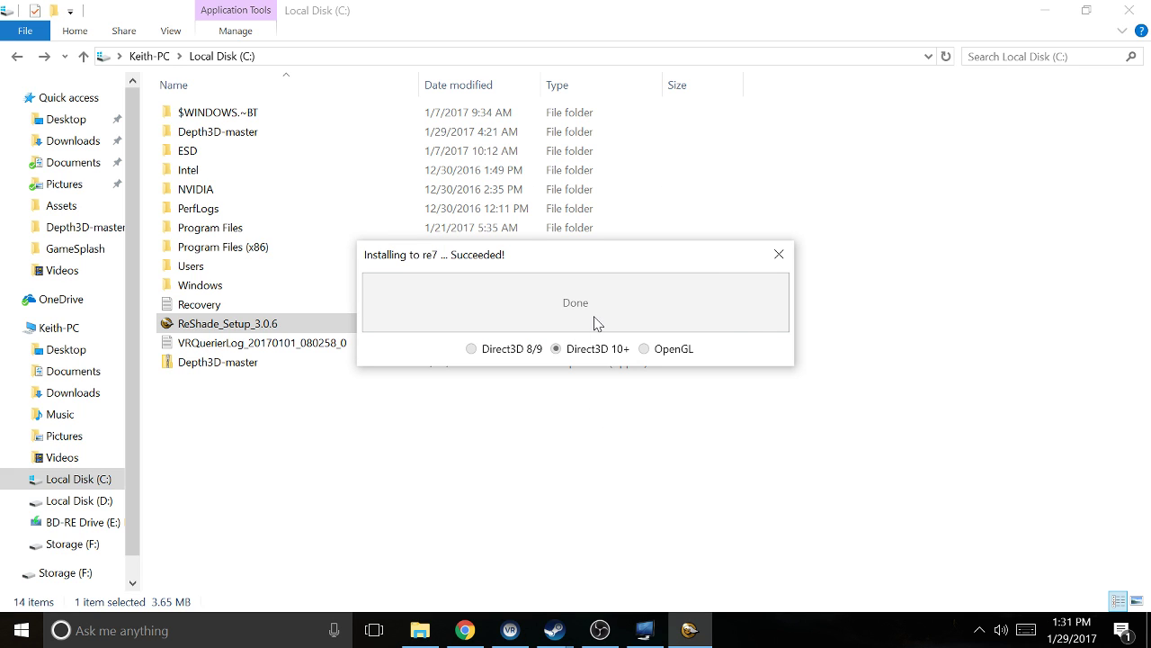
pyautogui.click(779, 254)
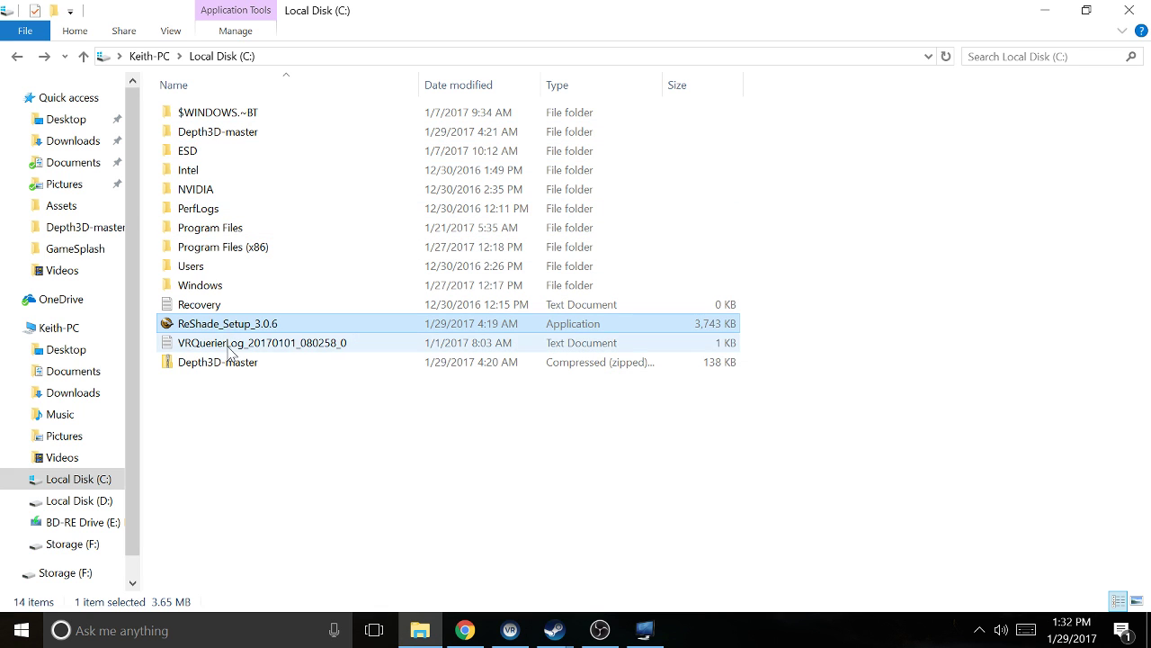
# Step: Copy SuperDepth3D.fx from the Shaders folder inside C:\Depth3D-master\Depth3D-master
pyautogui.doubleClick(210, 135)
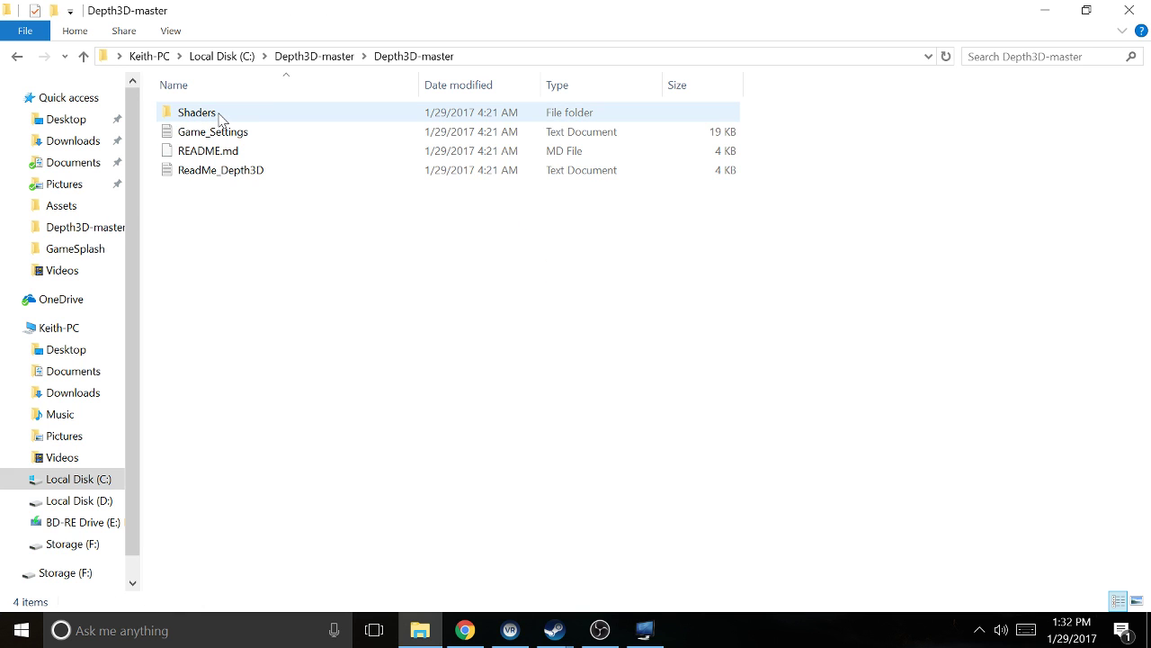
pyautogui.doubleClick(214, 119)
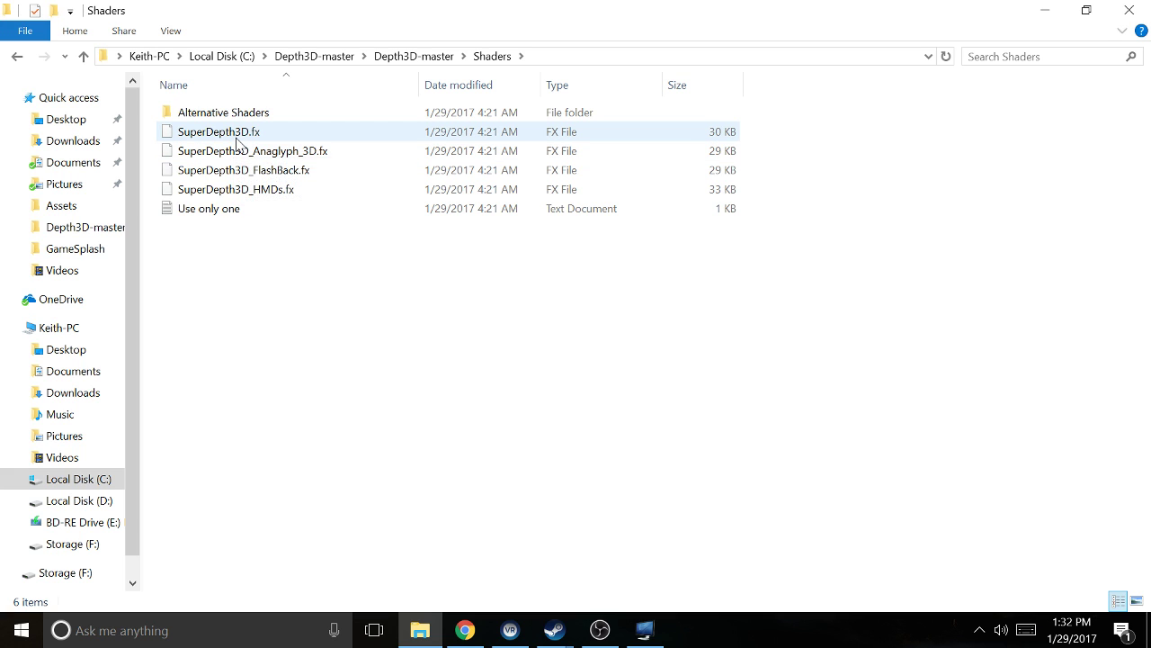
pyautogui.moveTo(239, 141); pyautogui.dragTo(271, 195)
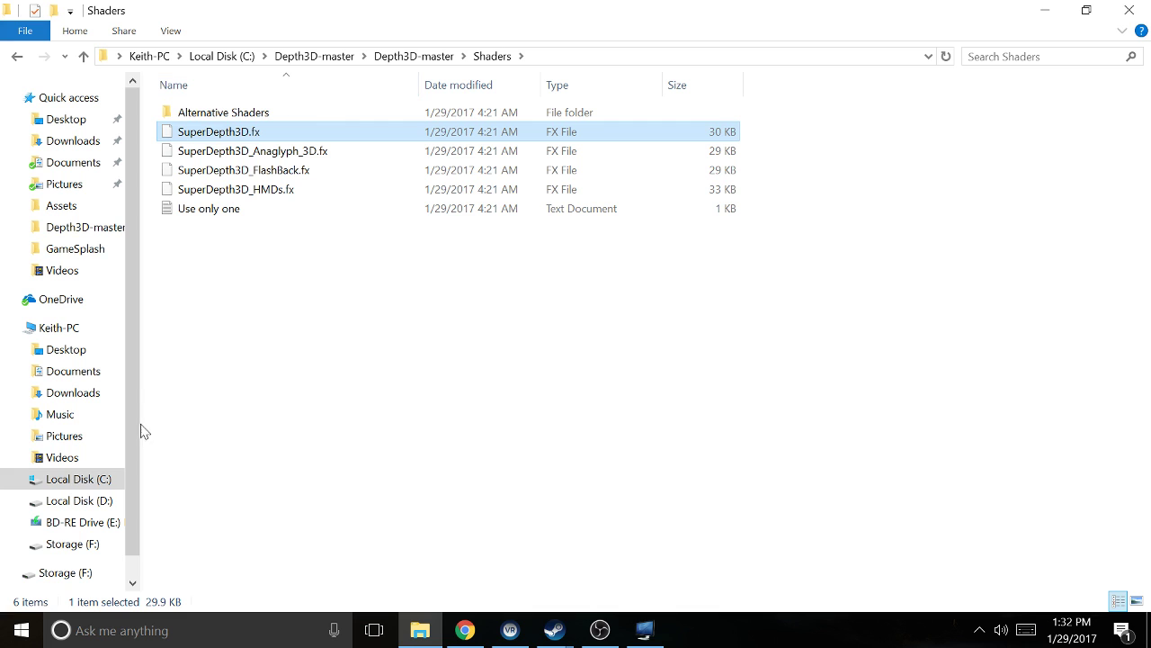
# Step: Paste SuperDepth3D.fx into the reshade-shaders\Shaders folder of RESIDENT EVIL 7 biohazard under Program Files (x86)\Steam\steamapps\common
pyautogui.click(36, 481)
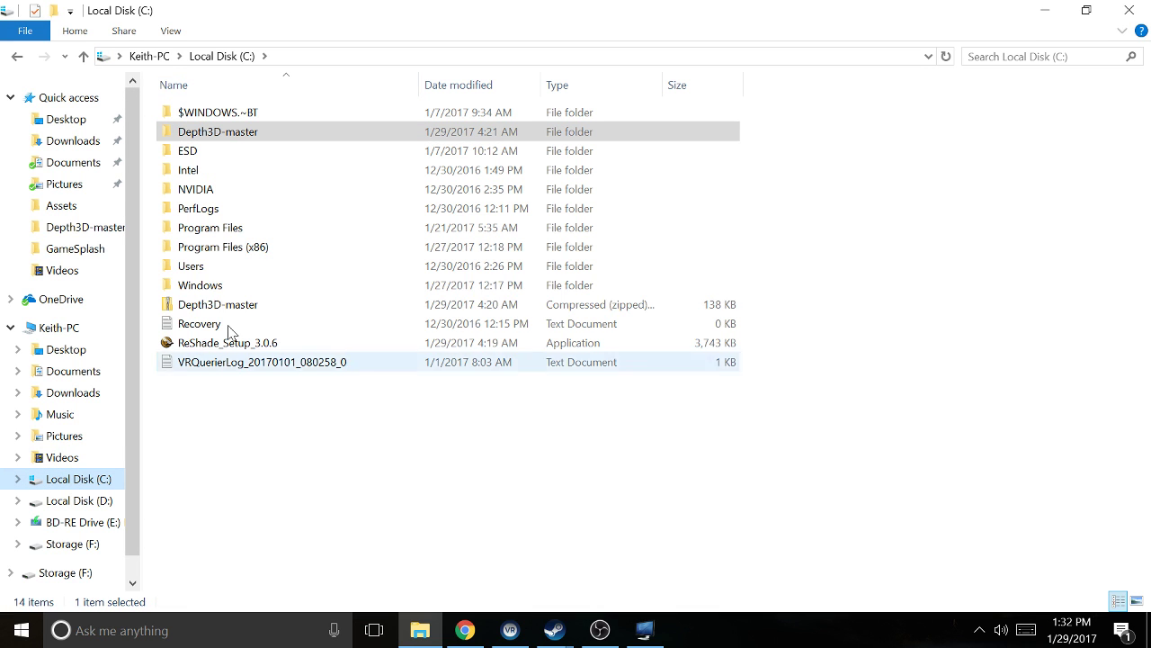
pyautogui.doubleClick(252, 248)
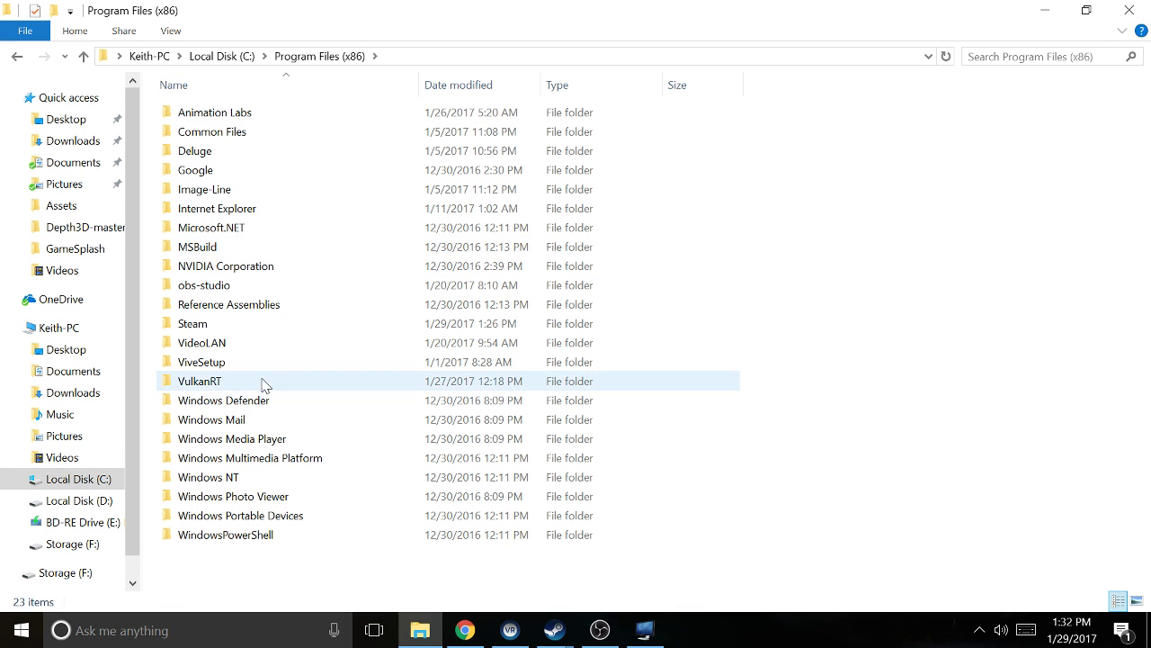
pyautogui.doubleClick(232, 325)
pyautogui.doubleClick(247, 457)
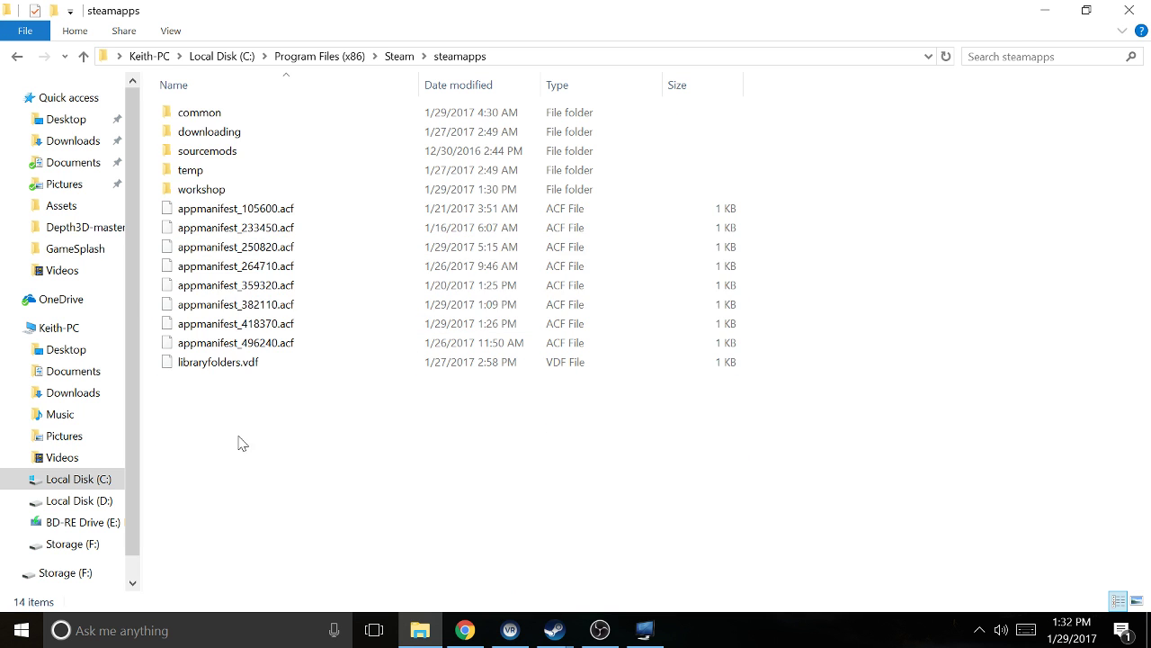
pyautogui.doubleClick(205, 118)
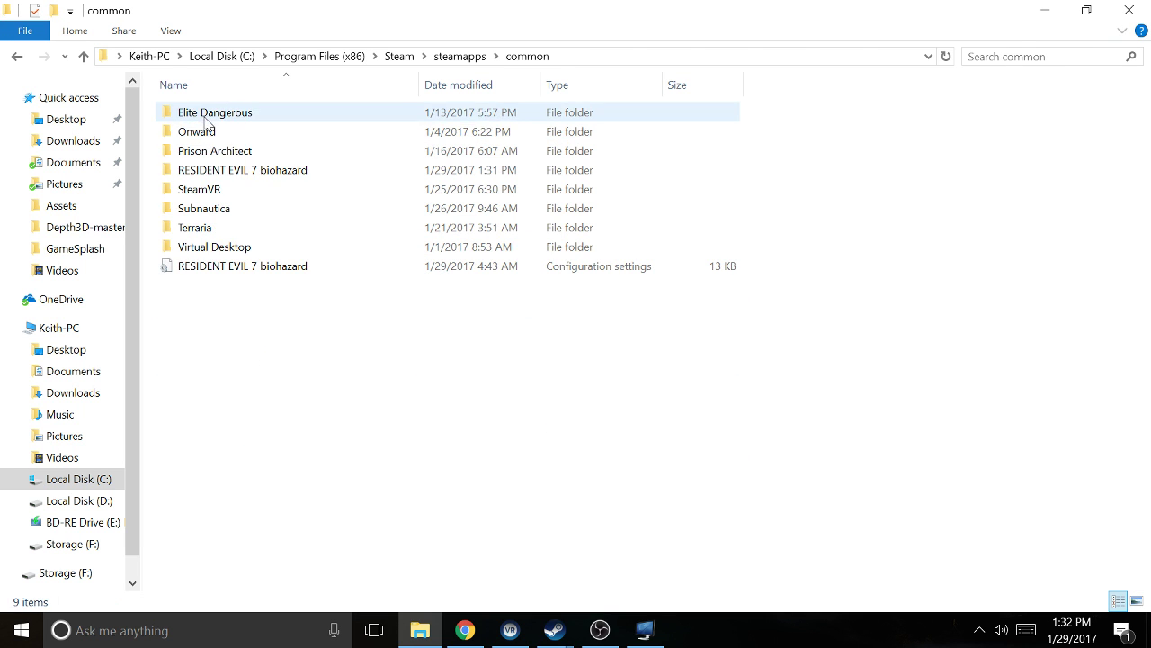
pyautogui.doubleClick(240, 173)
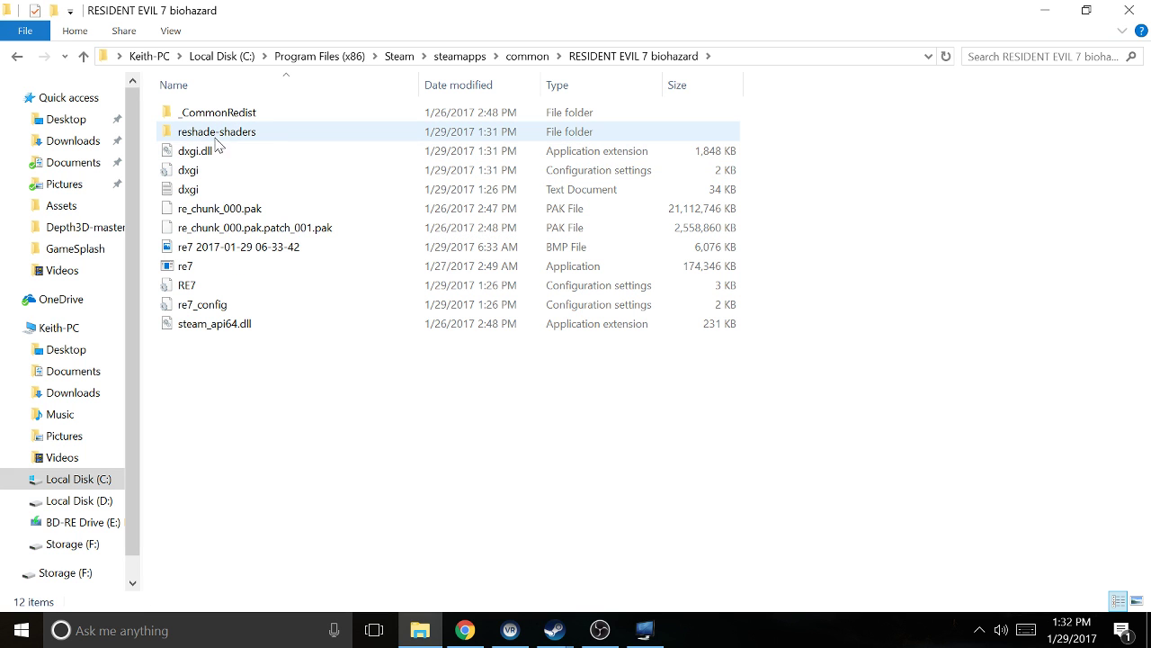
pyautogui.moveTo(215, 139)
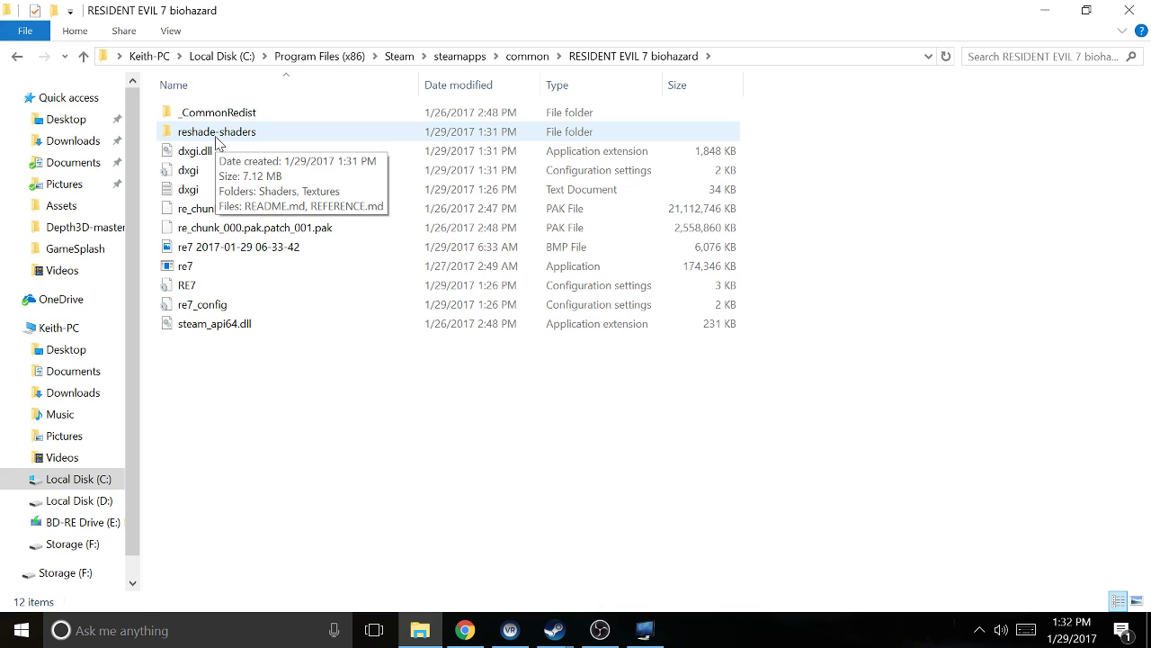
pyautogui.doubleClick(215, 132)
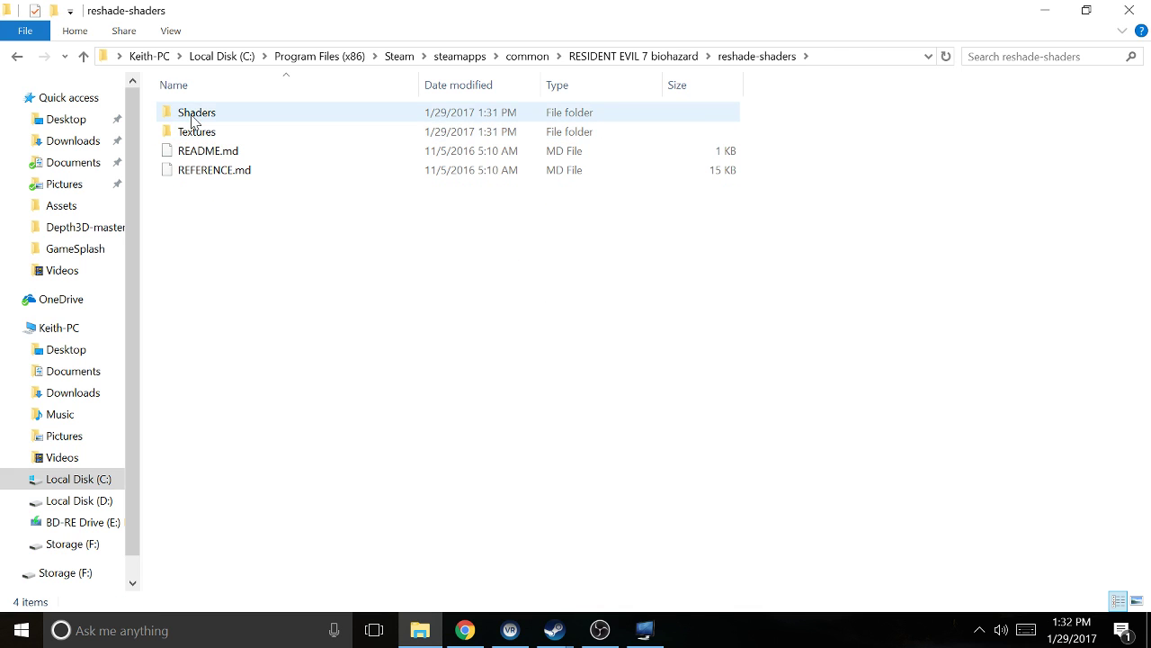
pyautogui.doubleClick(195, 114)
pyautogui.hotkey('ctrl', 'v')
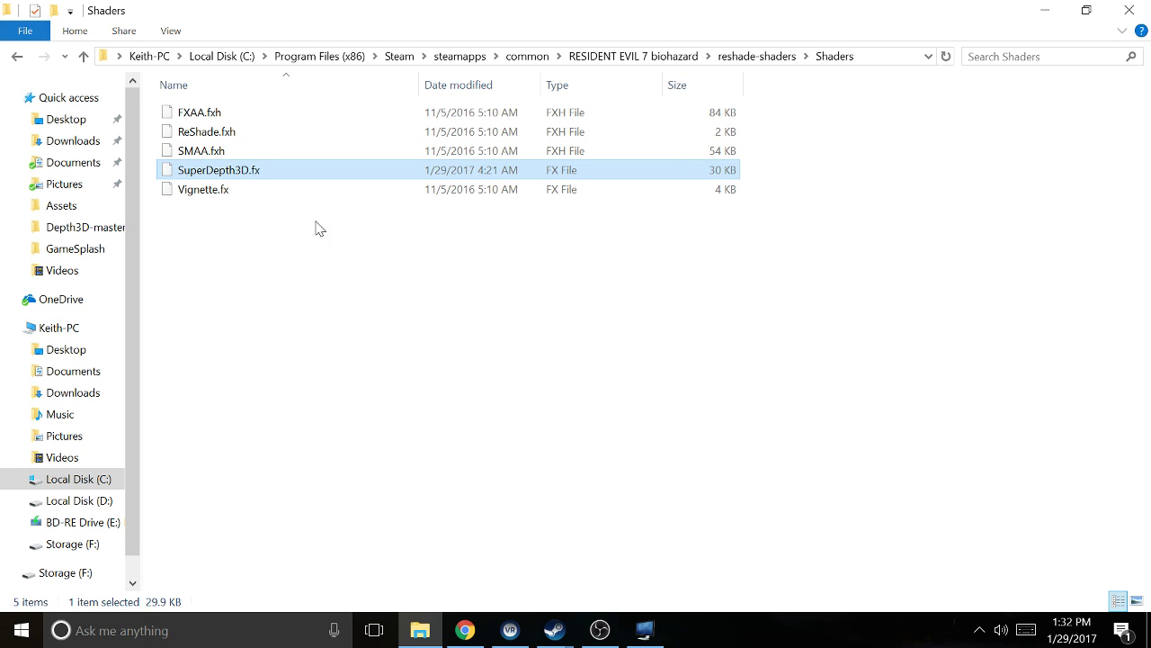
# Step: Clear the open windows off the desktop and launch RESIDENT EVIL 7 biohazard through Steam, accepting the VR support warning
pyautogui.click(1135, 13)
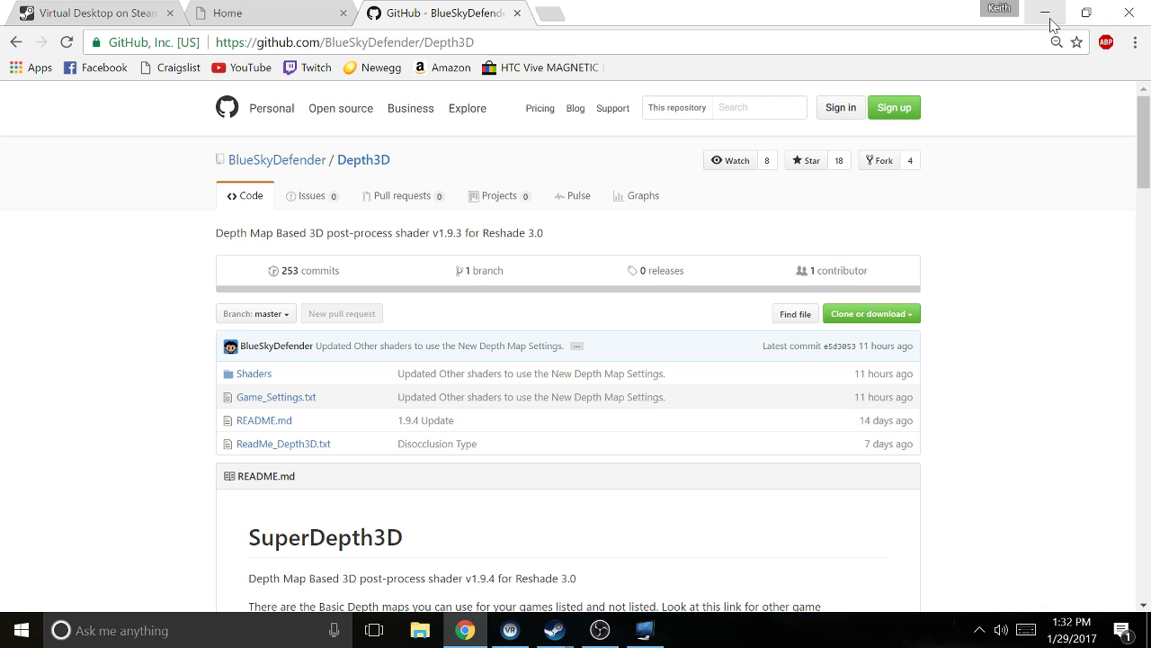
pyautogui.click(1043, 22)
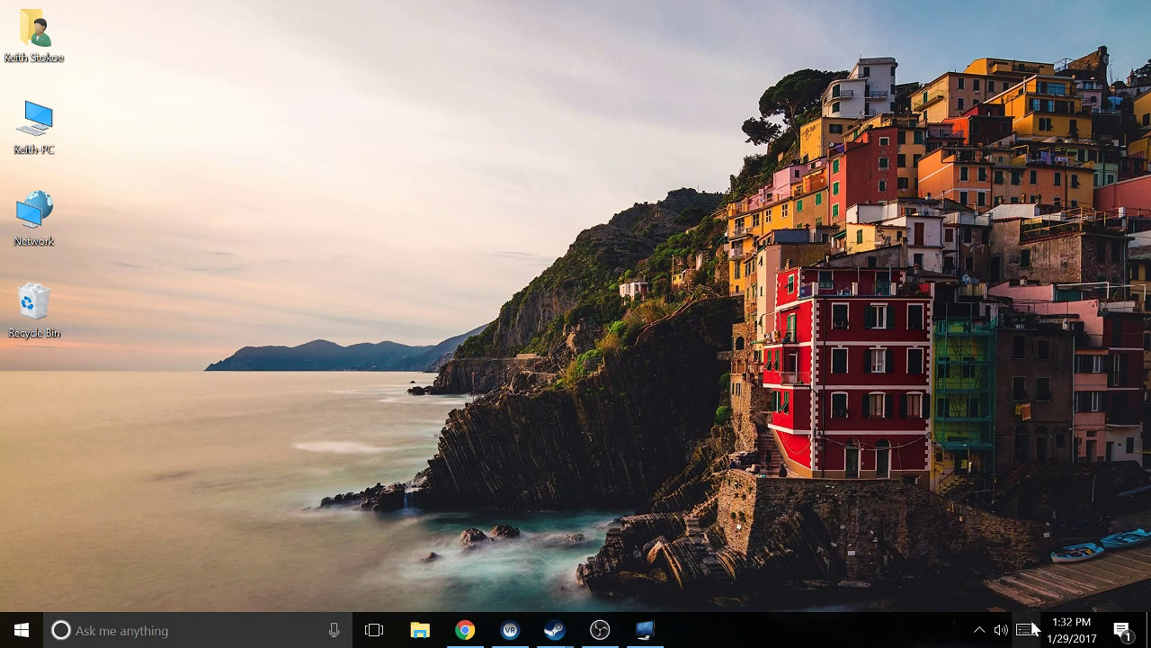
pyautogui.click(975, 633)
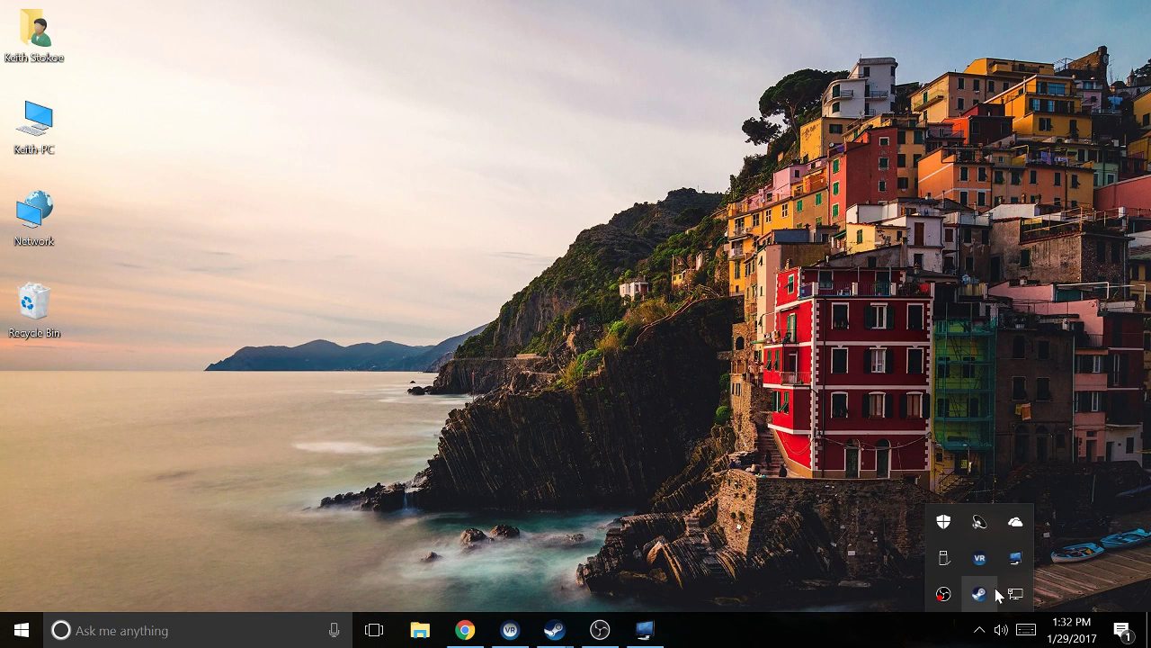
pyautogui.rightClick(979, 594)
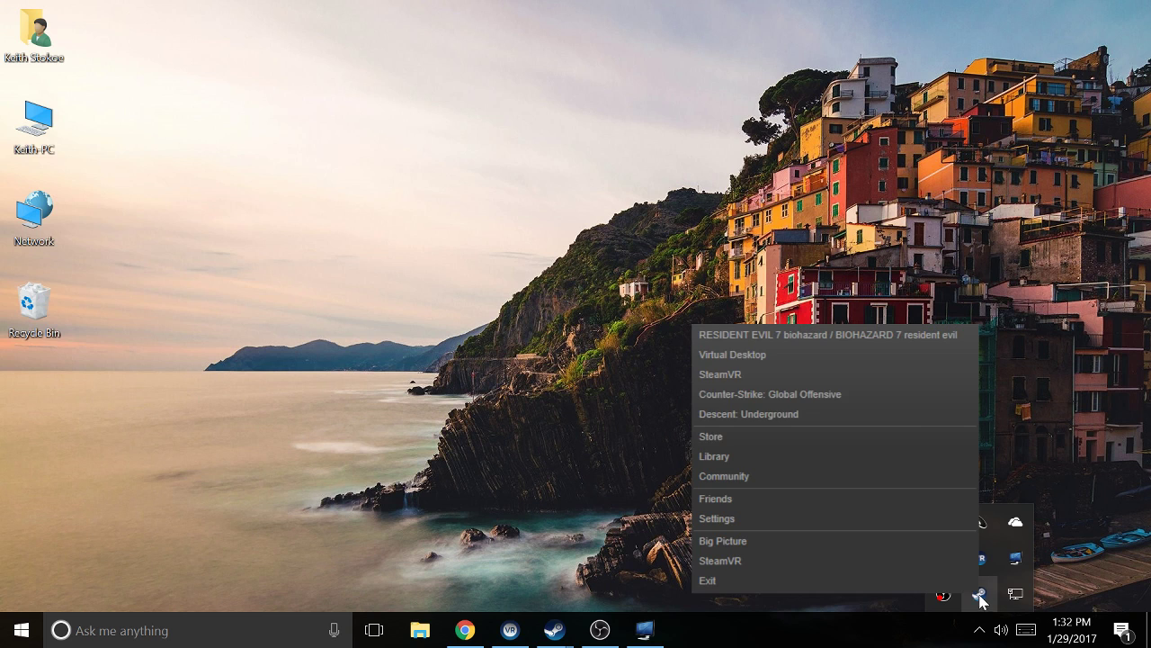
pyautogui.click(843, 335)
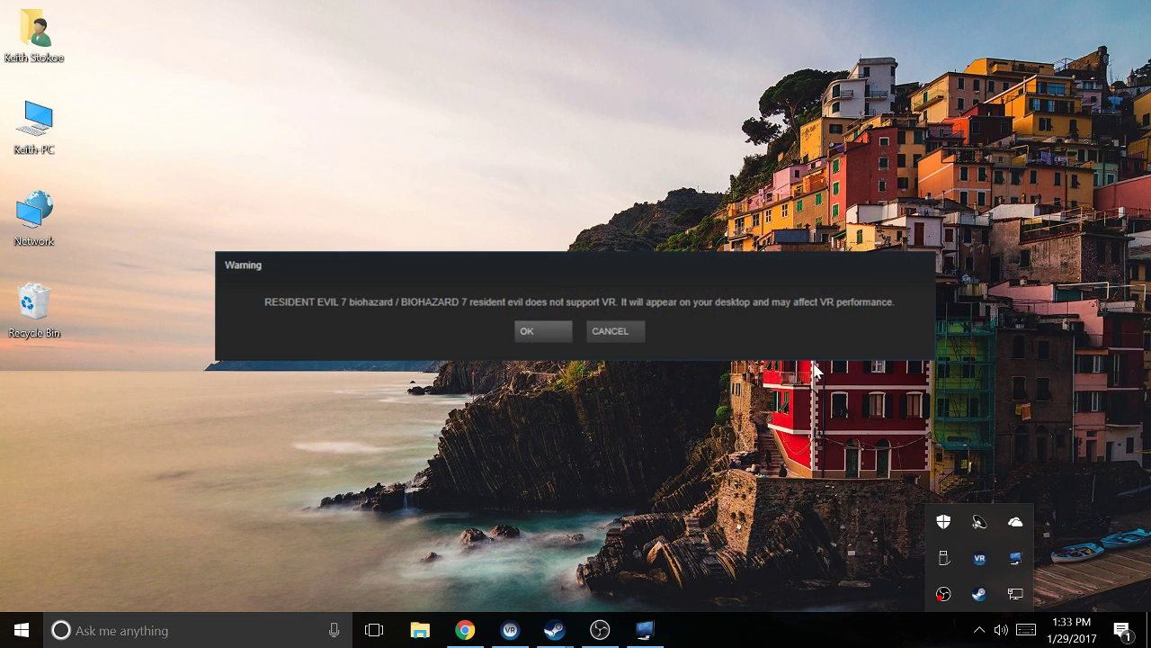
pyautogui.click(540, 330)
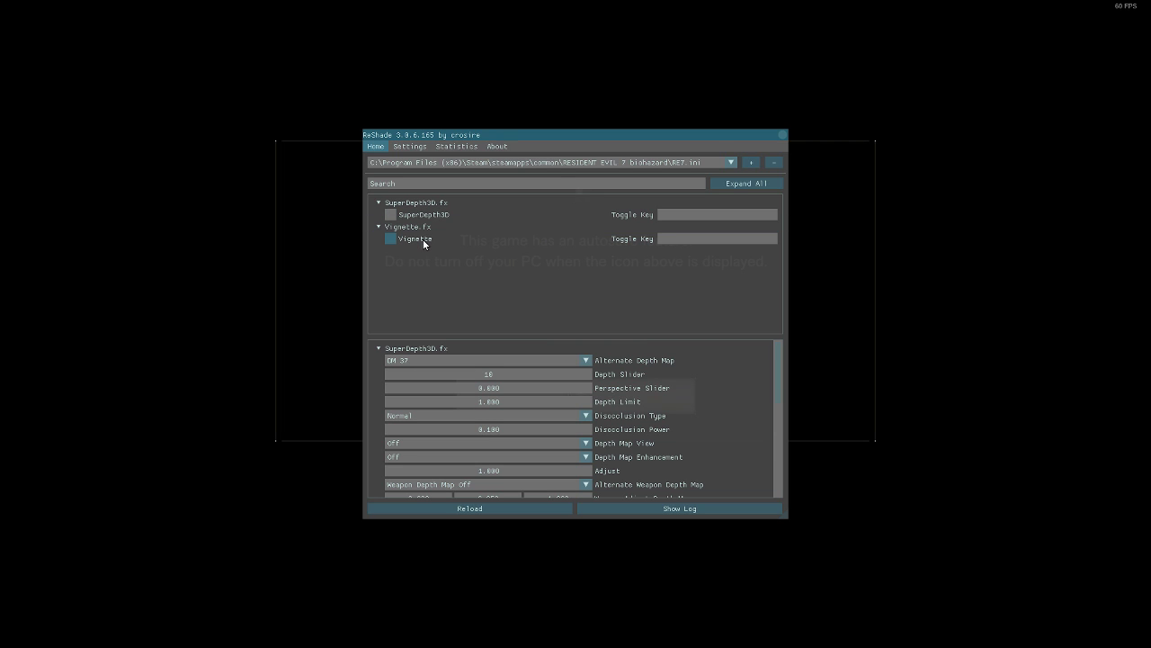
# Step: Move Vignette above SuperDepth3D in the ReShade effect order, enable SuperDepth3D, and close the ReShade overlay
pyautogui.moveTo(422, 238); pyautogui.dragTo(437, 222)
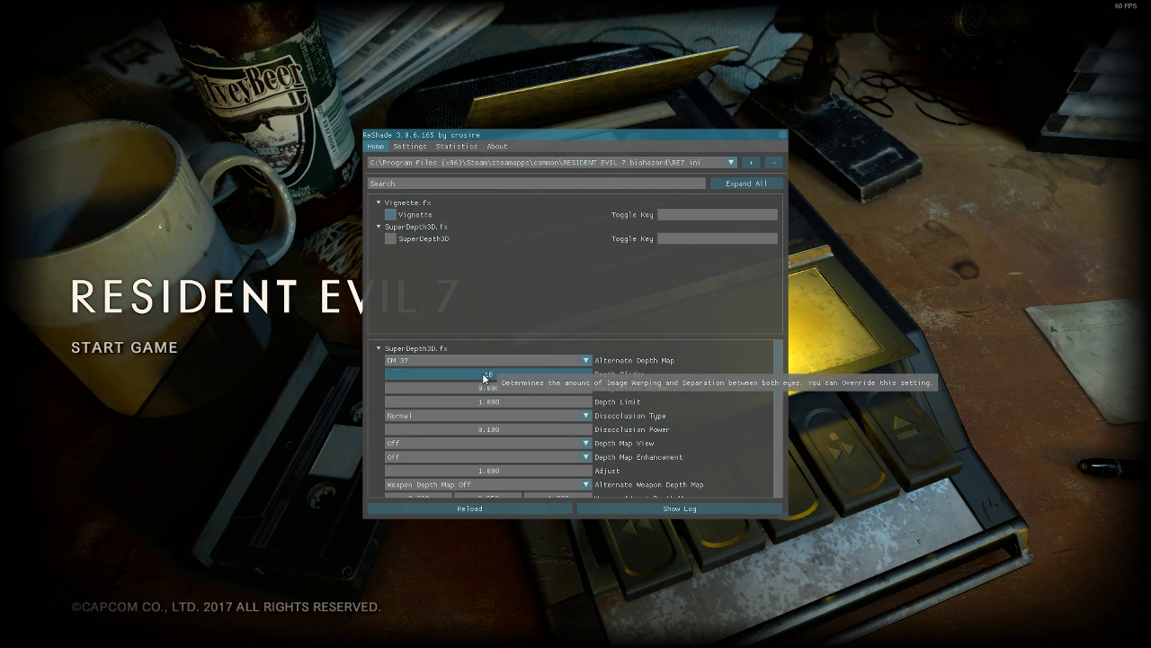
pyautogui.scroll(-10, 483, 378)
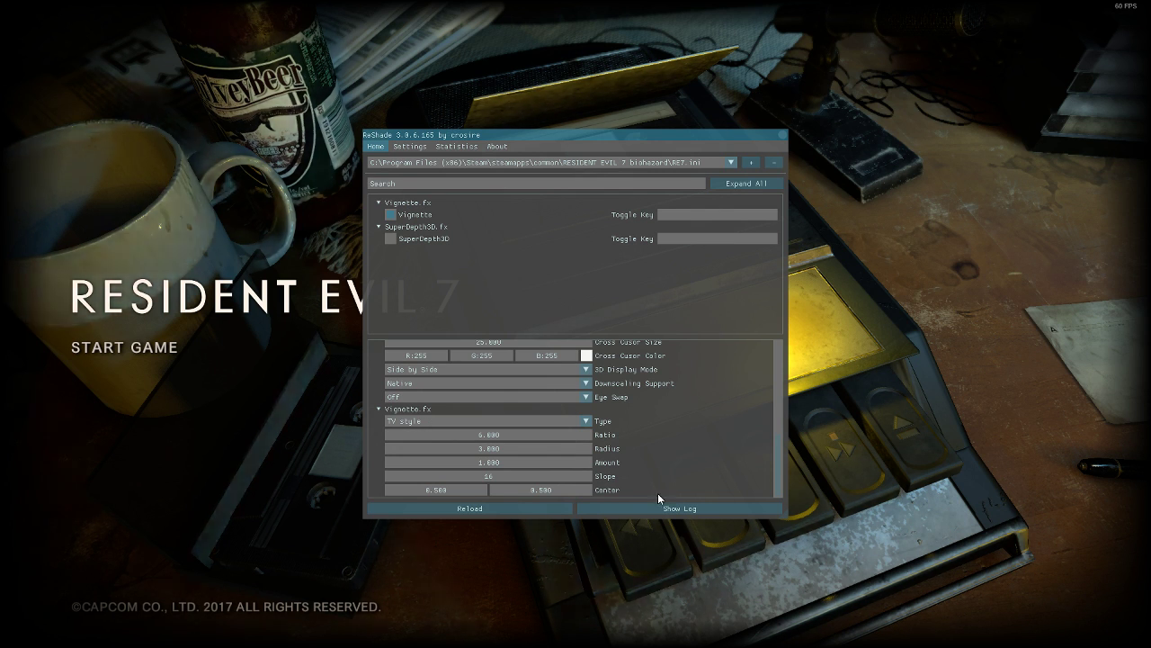
pyautogui.scroll(5, 642, 442)
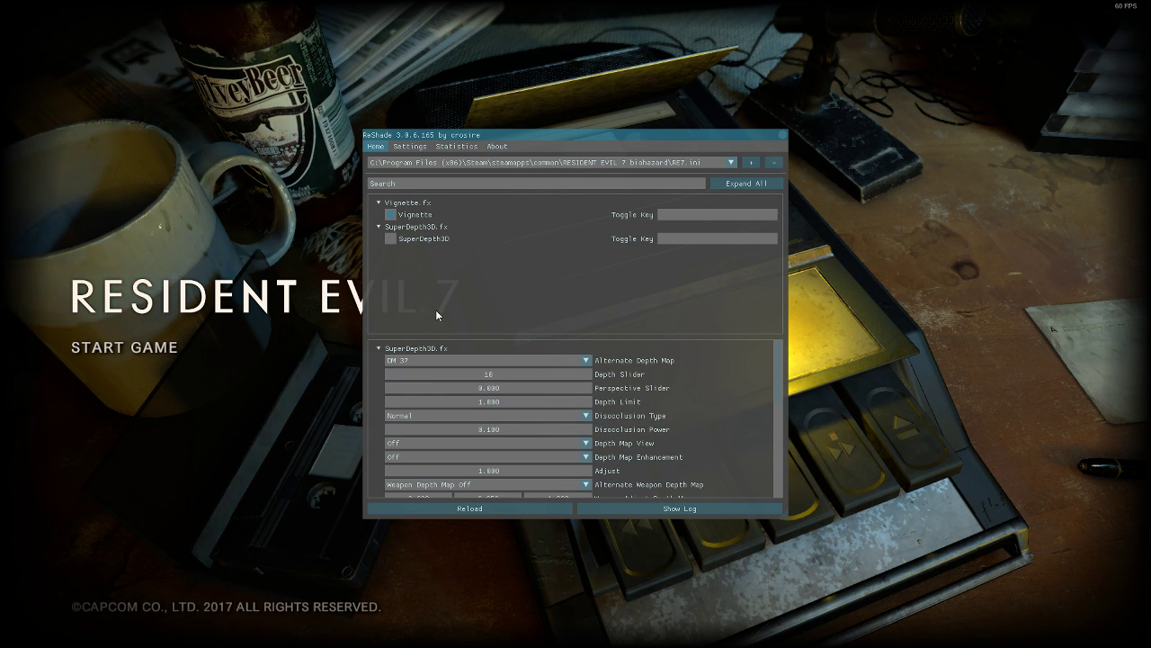
pyautogui.scroll(-10, 663, 393)
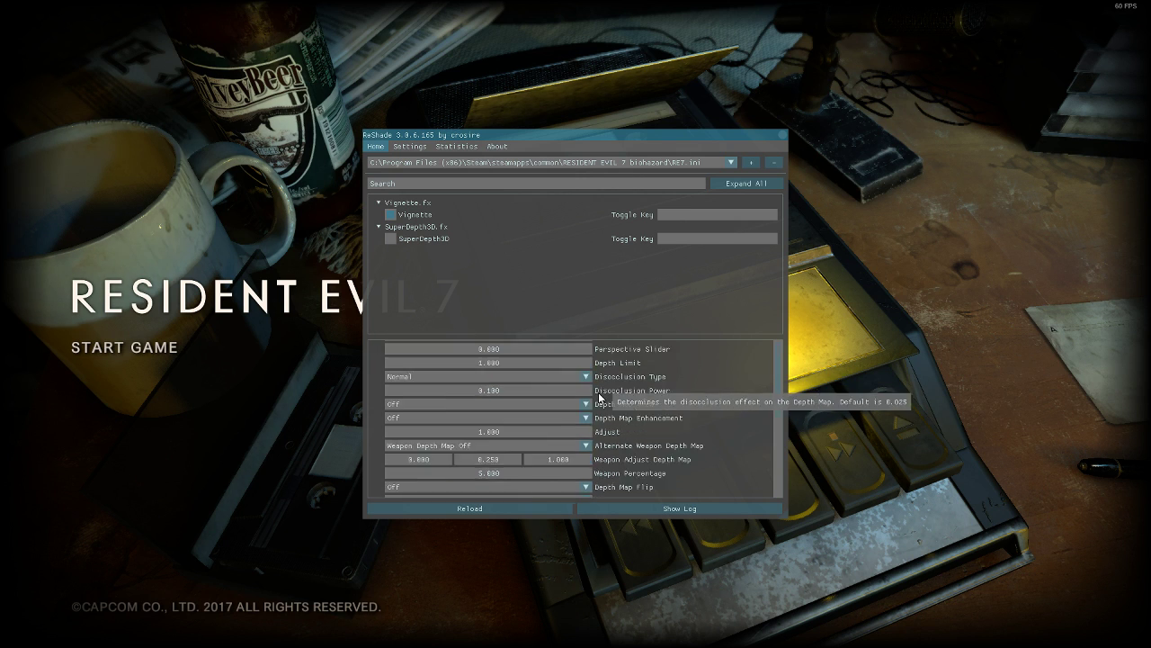
pyautogui.click(391, 240)
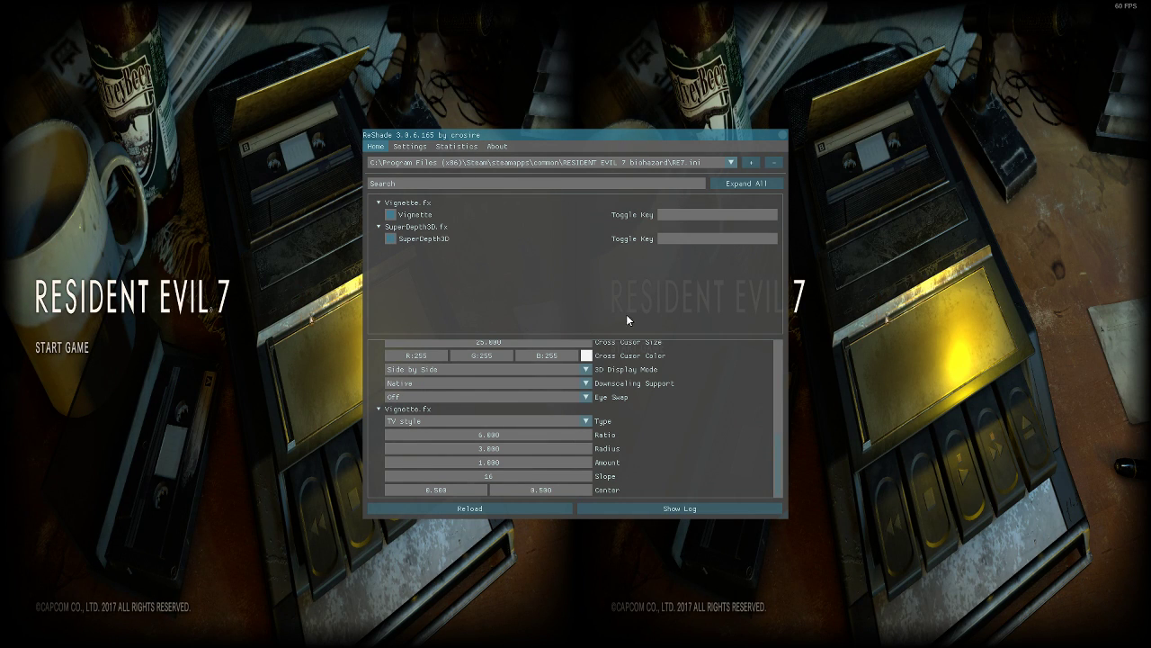
pyautogui.press('Home')
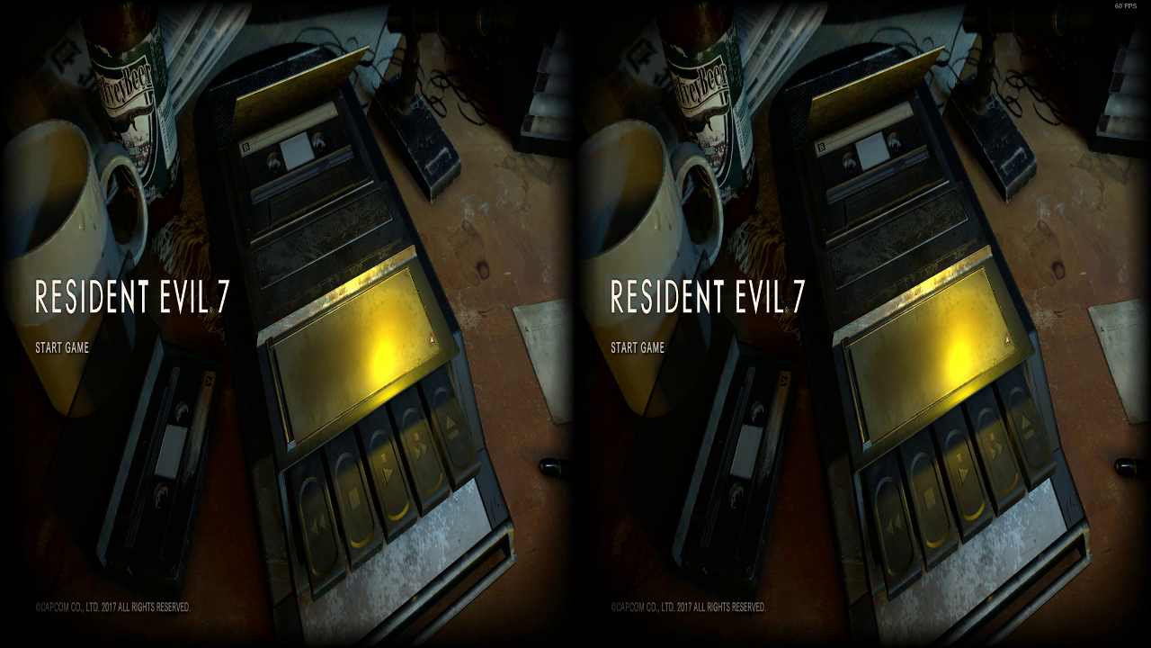
# Step: Proceed from the Resident Evil 7 Start Game screen to the menu with New Game, Continue and Load Game
pyautogui.hotkey('alt', 'Tab')
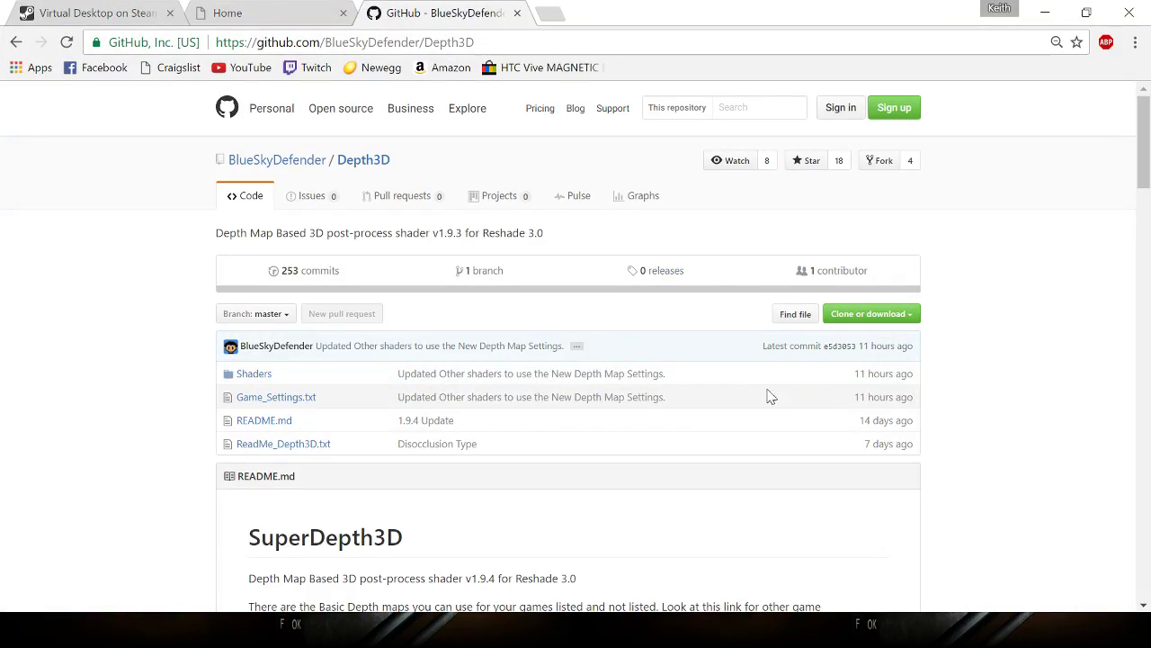
pyautogui.press('super+Tab')
pyautogui.press('Return')
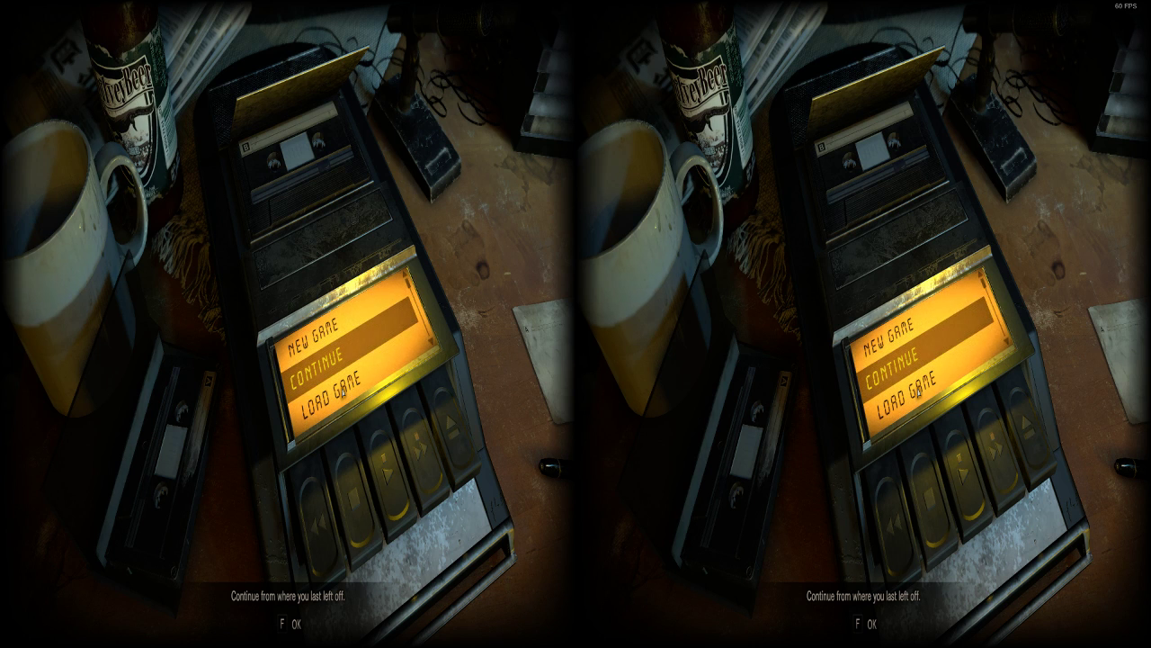
# Step: Switch to Virtual Desktop, open its settings to examine the screen and 3D options, and return to the Resident Evil 7 window
pyautogui.hotkey('alt', 'Tab')
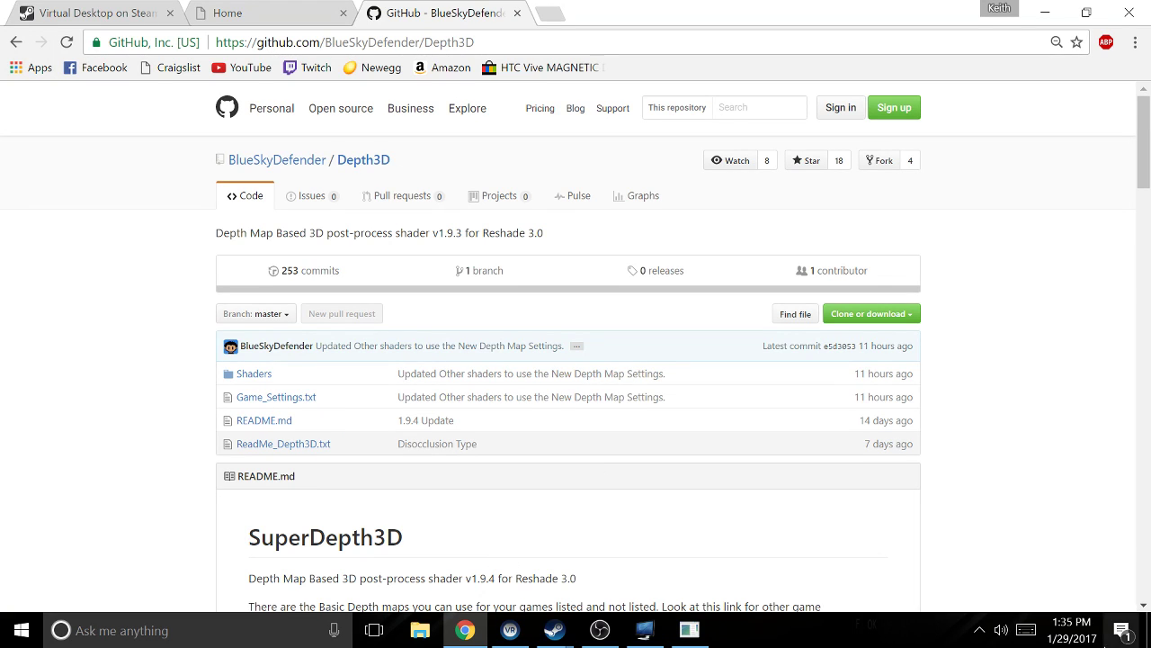
pyautogui.moveTo(644, 640)
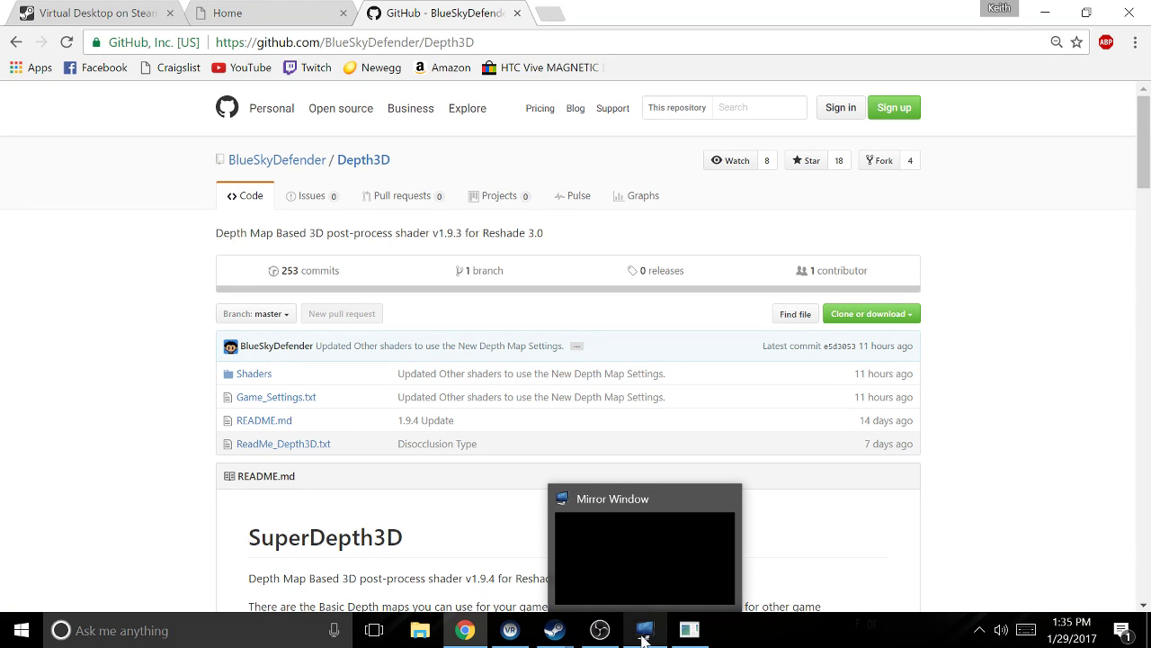
pyautogui.click(979, 629)
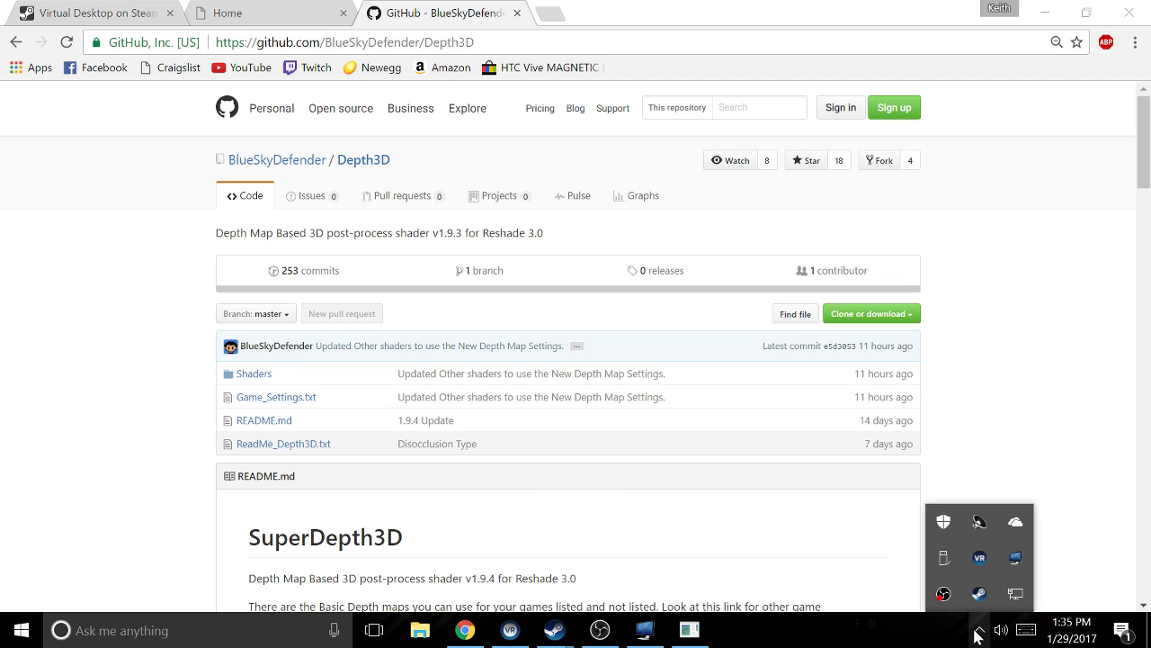
pyautogui.rightClick(1015, 558)
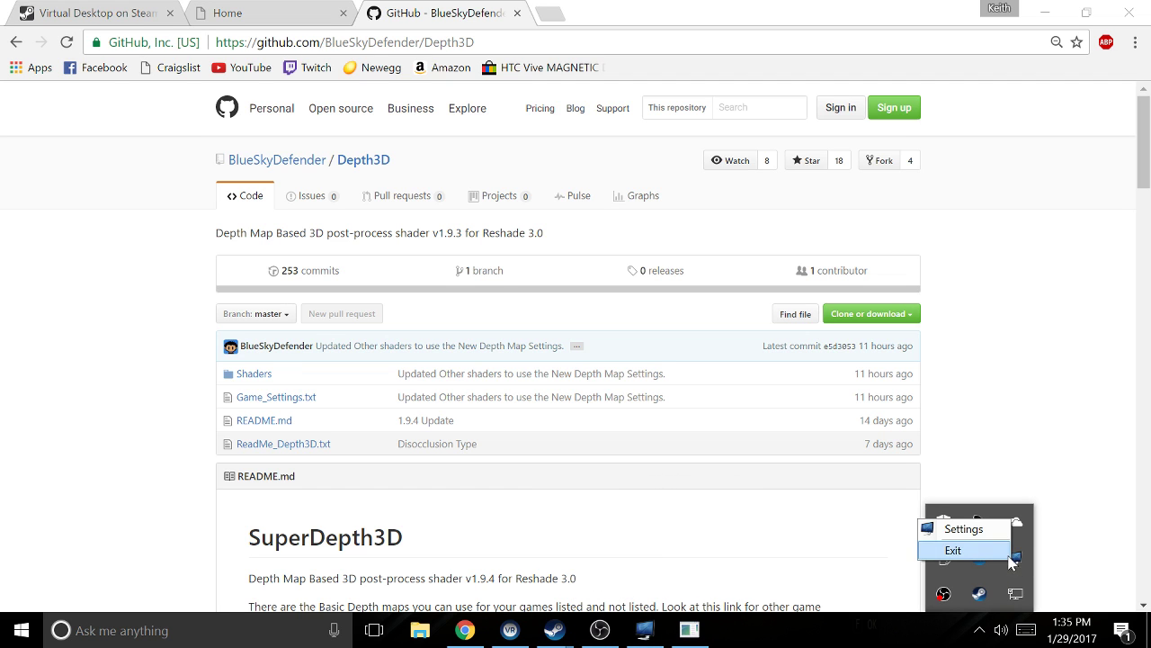
pyautogui.click(997, 535)
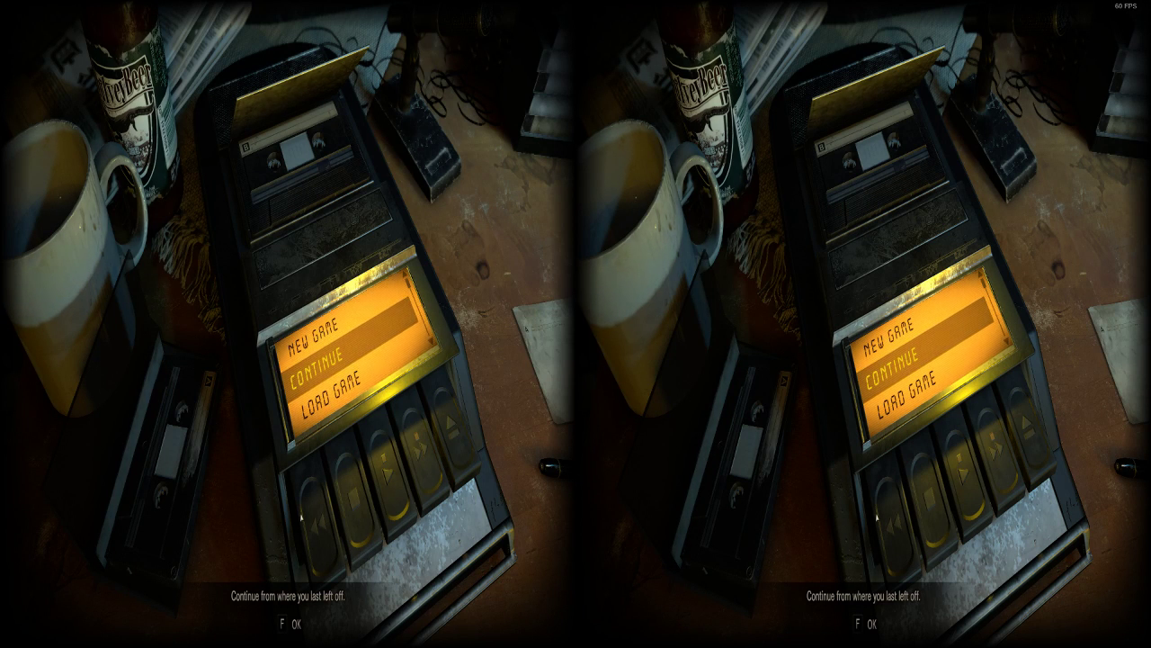
pyautogui.hotkey('alt', 'Tab')
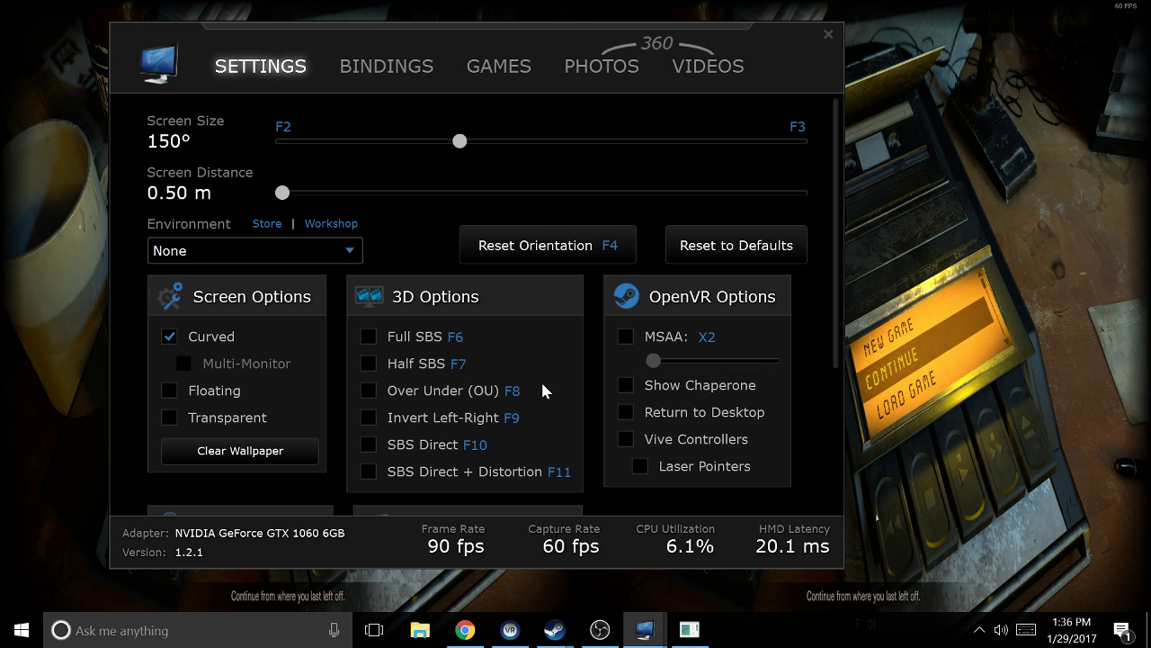
pyautogui.click(945, 474)
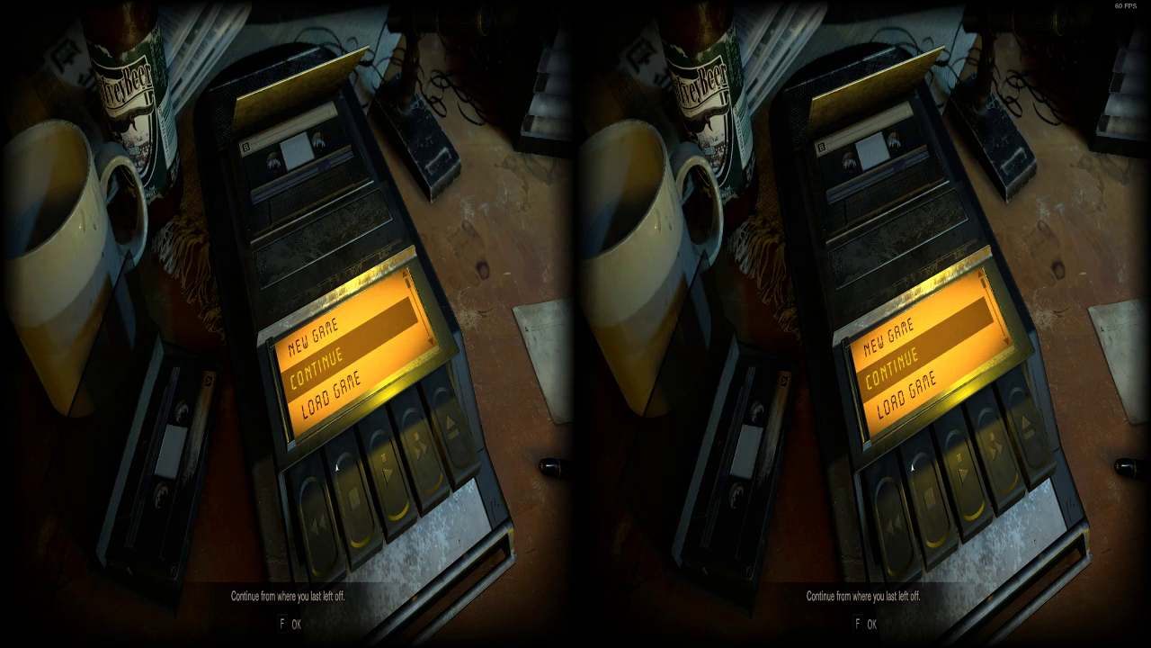